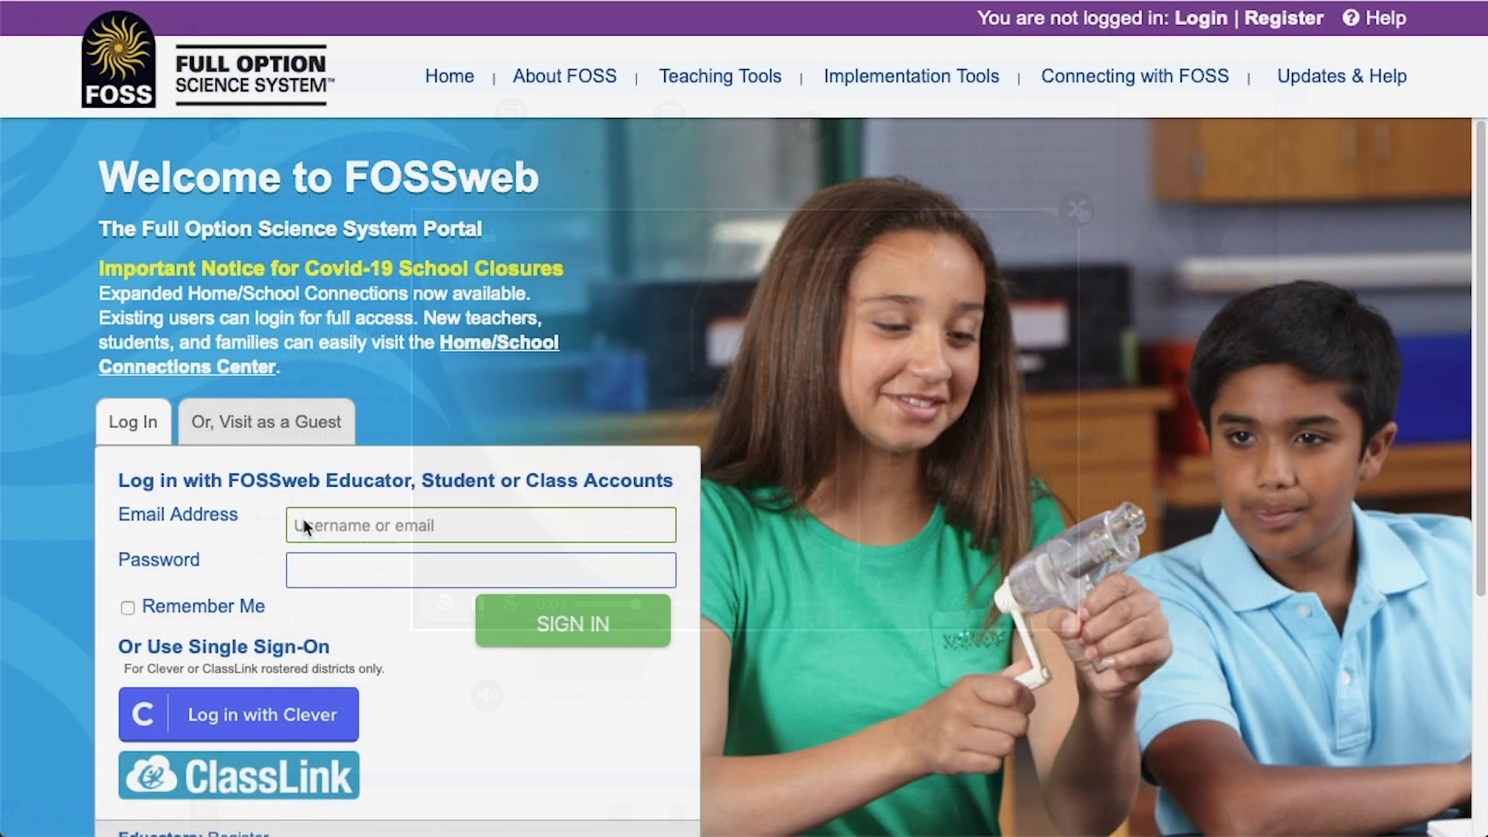
Sign in to FOSSweb with the saved student e-mail and password, then open Energy resources
click(303, 525)
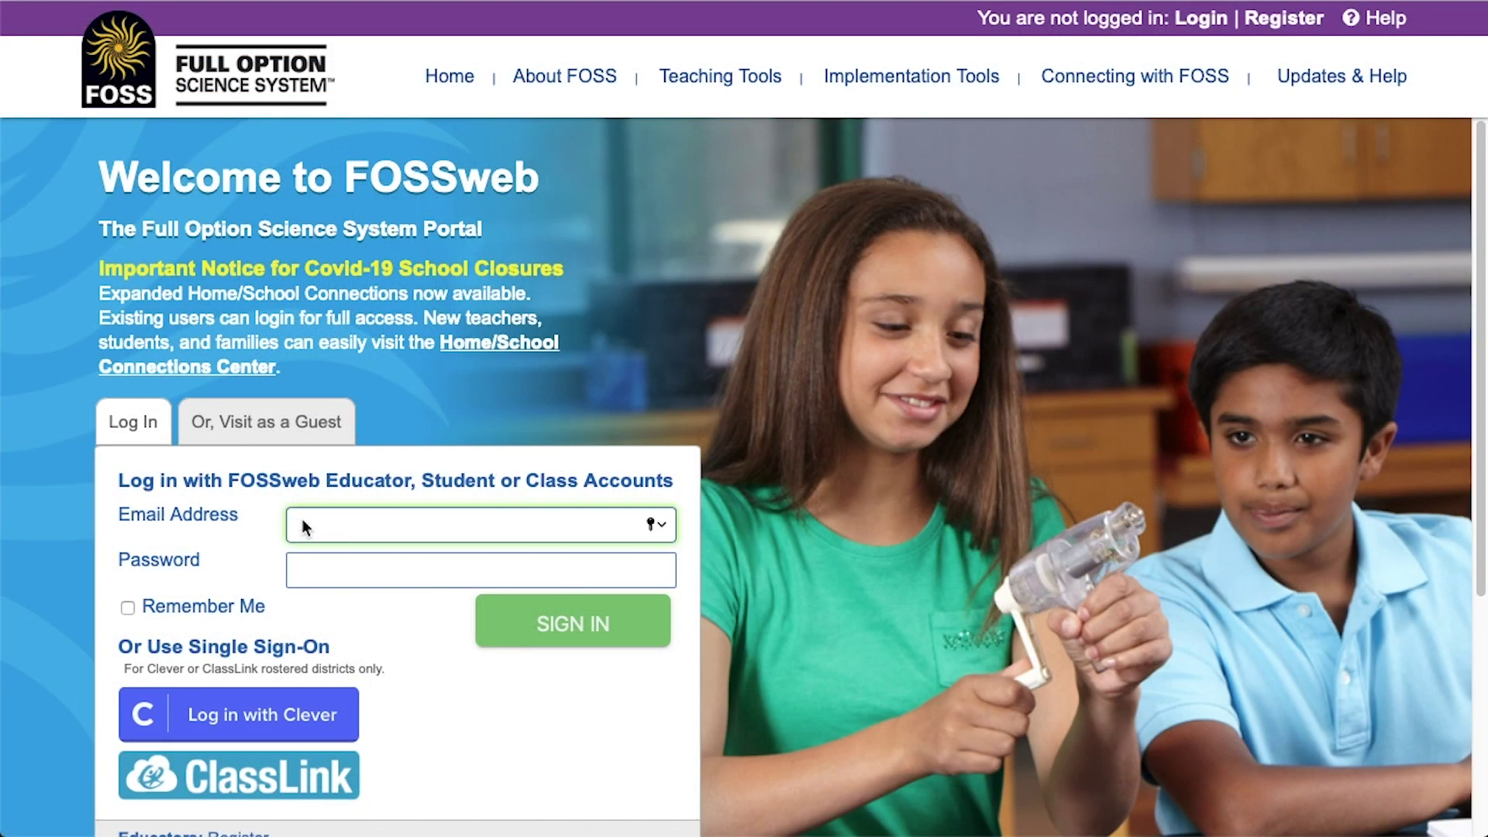
text(mia.)
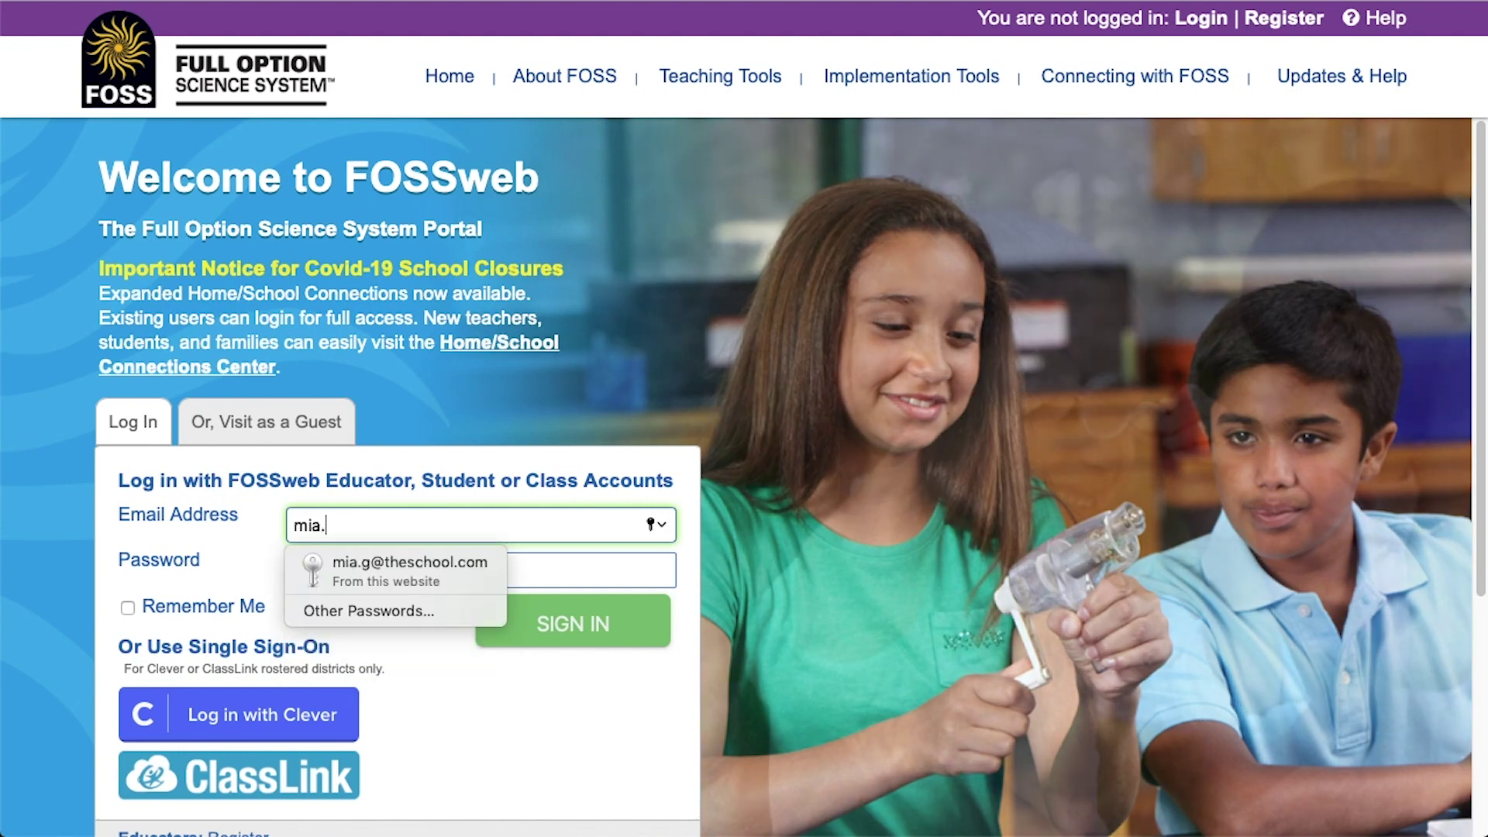
click(355, 570)
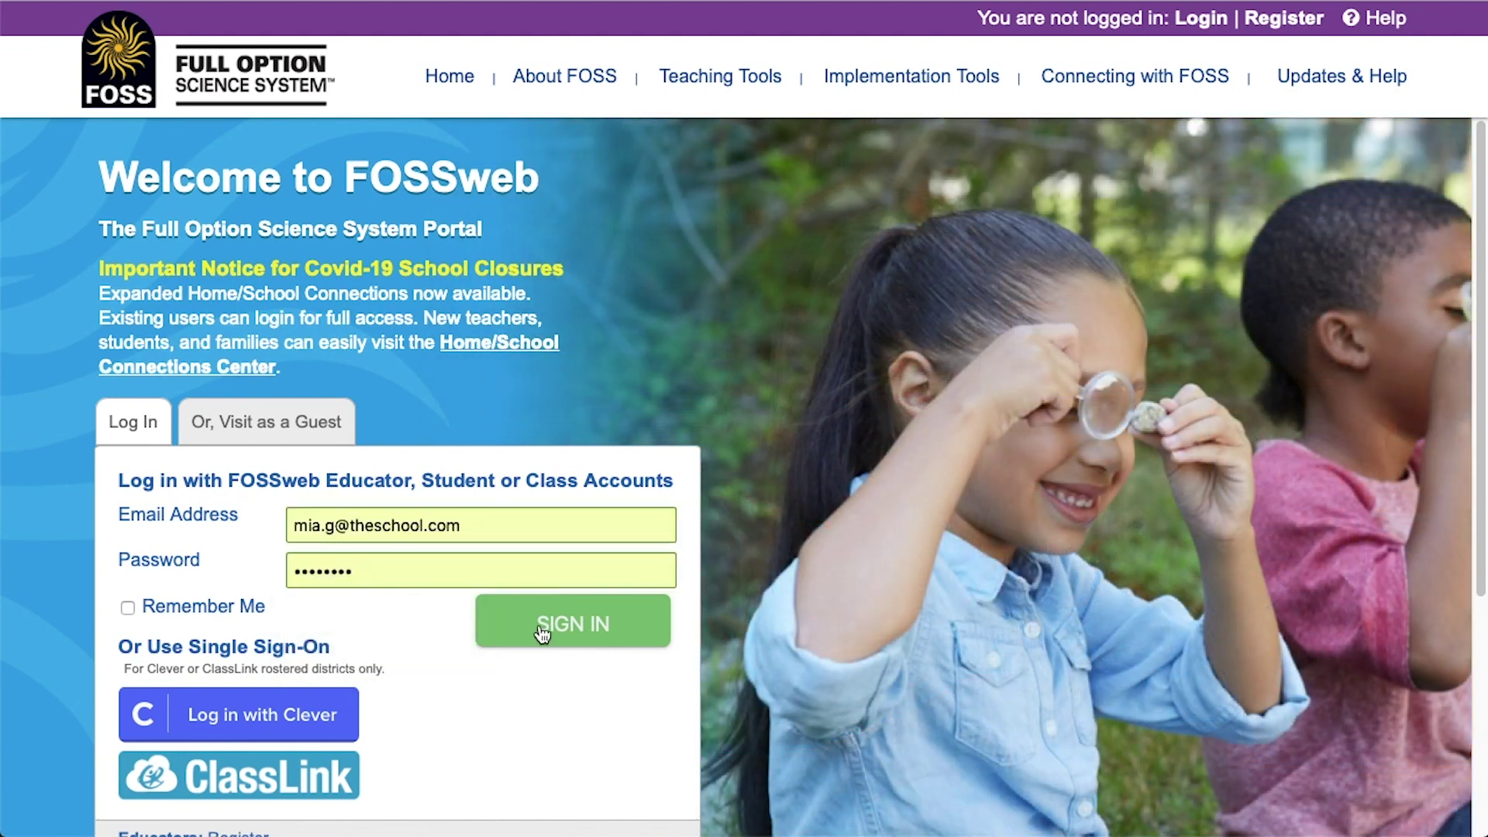
click(539, 624)
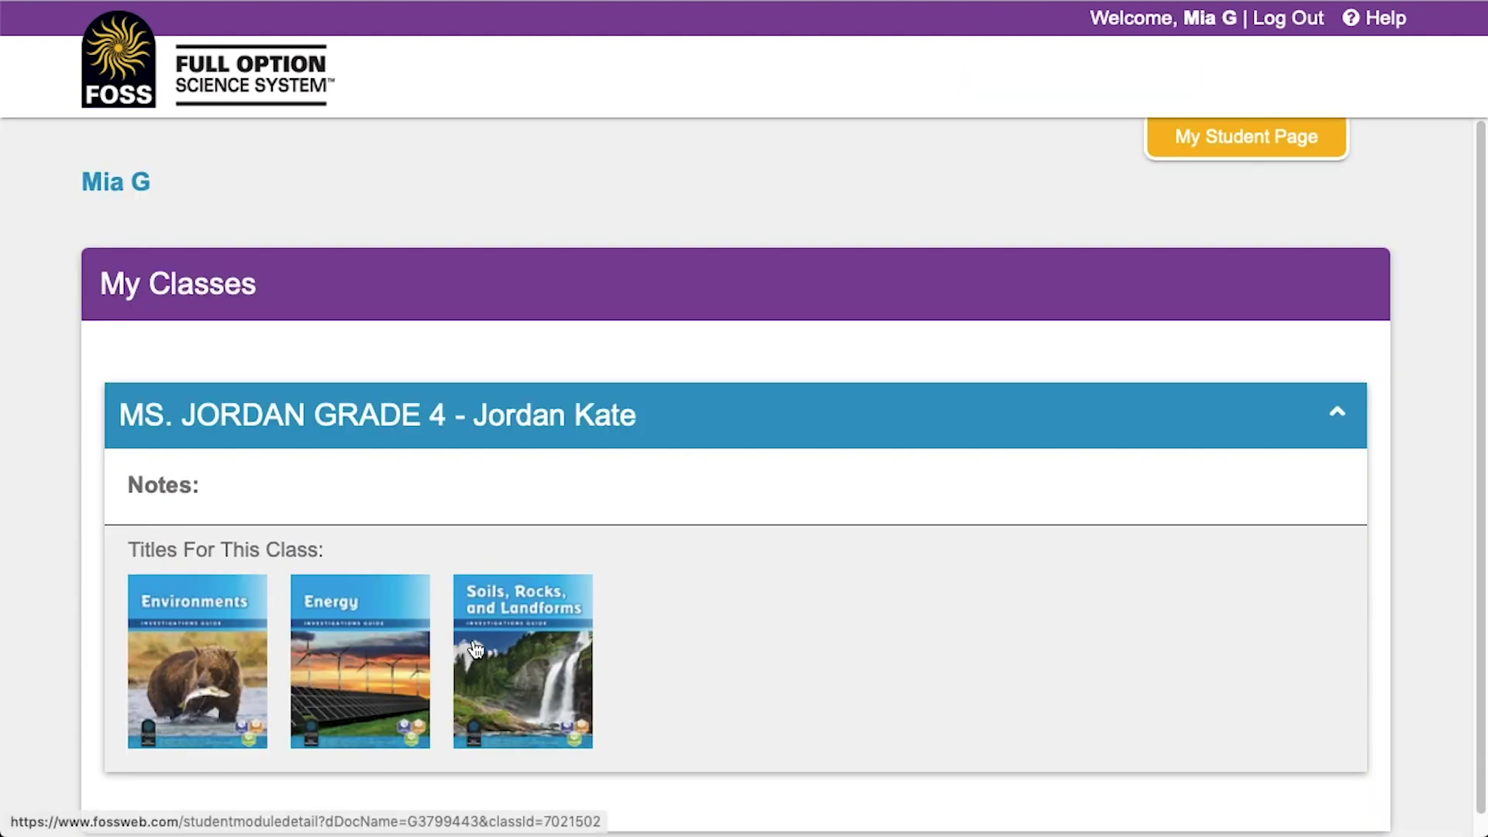
click(342, 671)
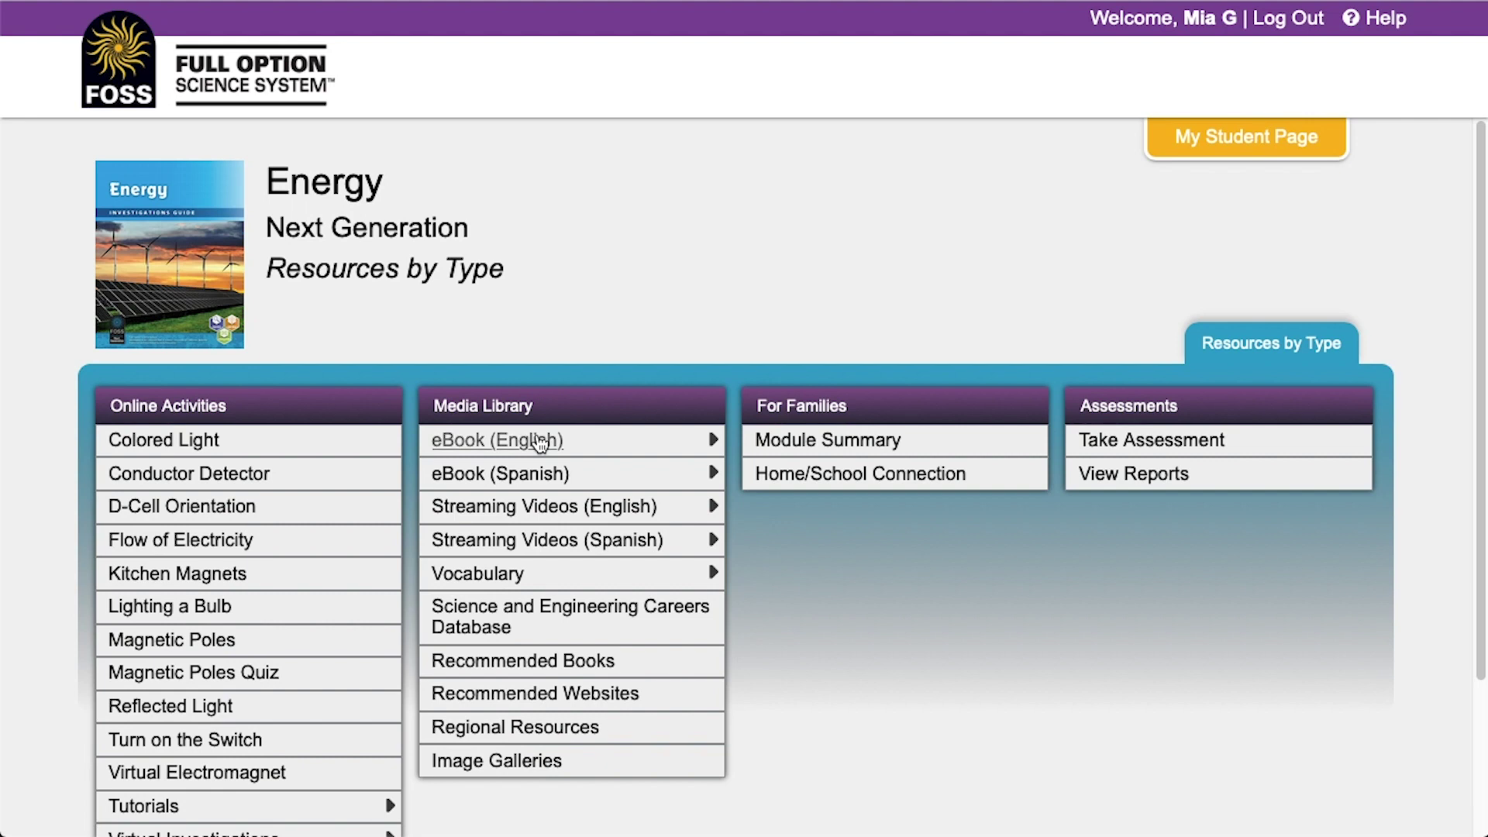
Expand the English eBook options in the Energy module's Media Library
click(540, 442)
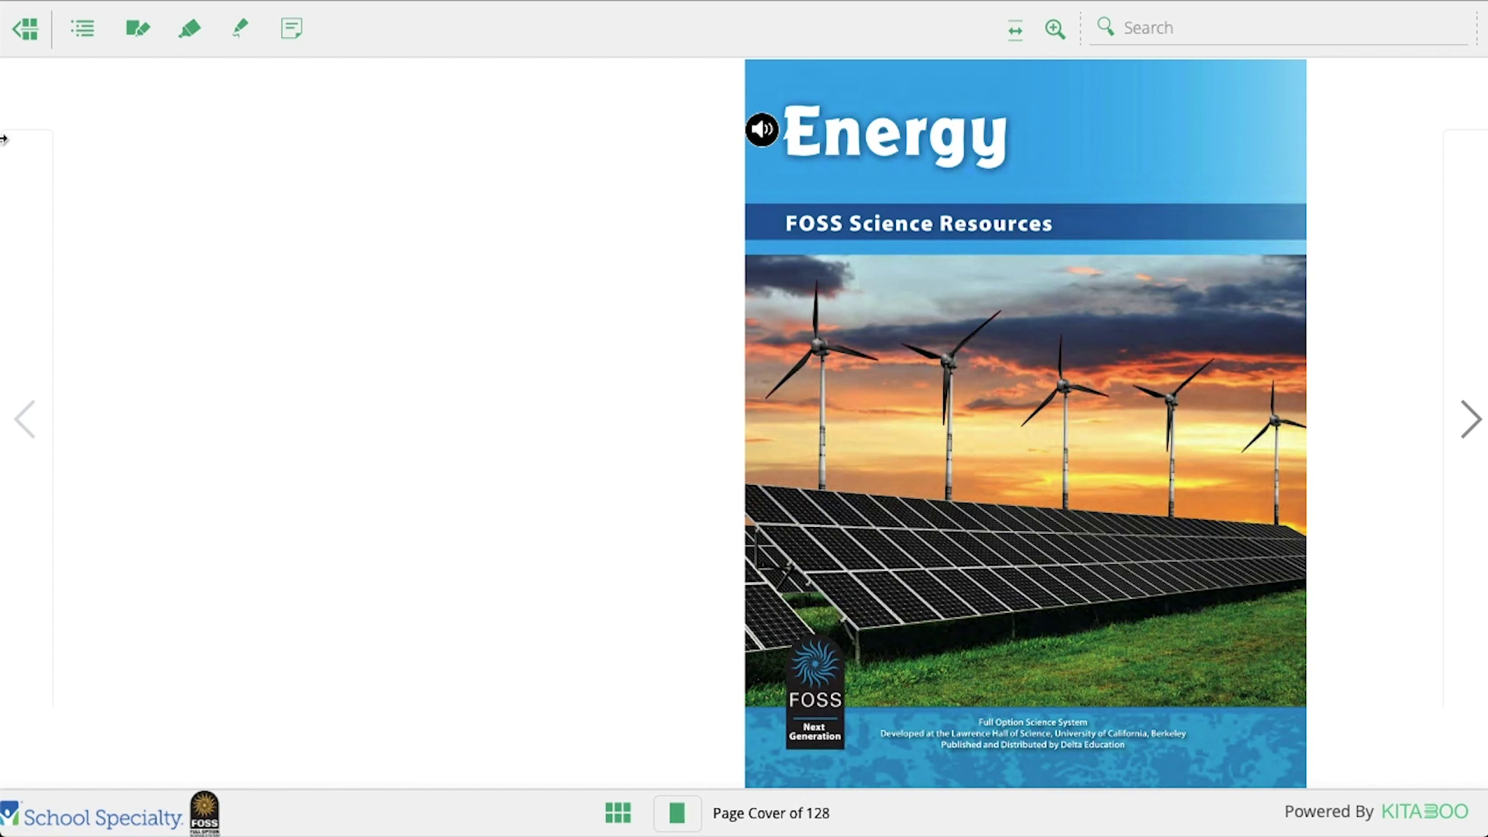
Jump to 'When Magnet Meets Magnet' (pages 30–31) through Investigation 2 in the contents
click(79, 31)
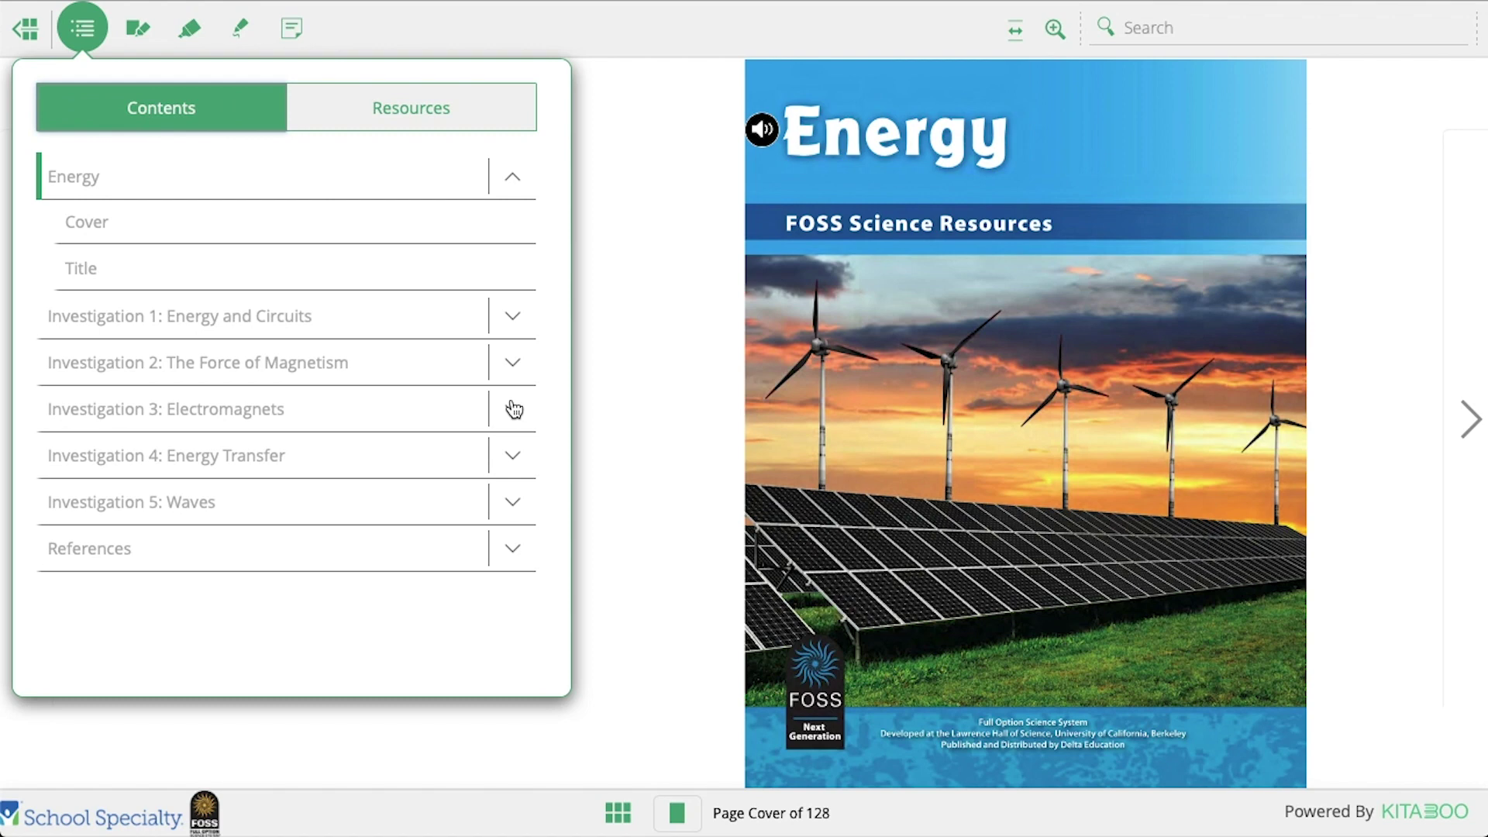
click(509, 366)
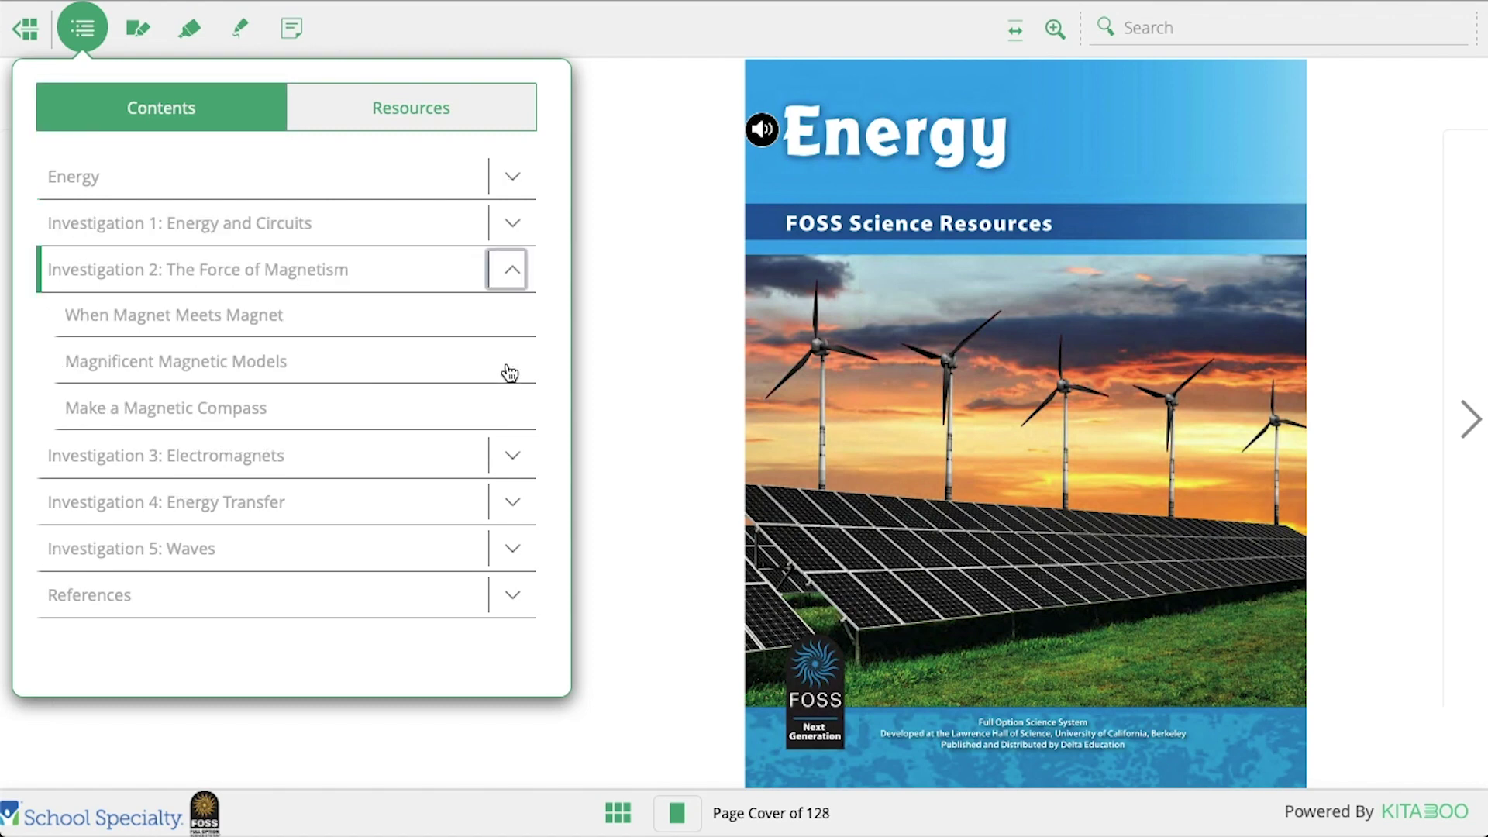
key(Tab)
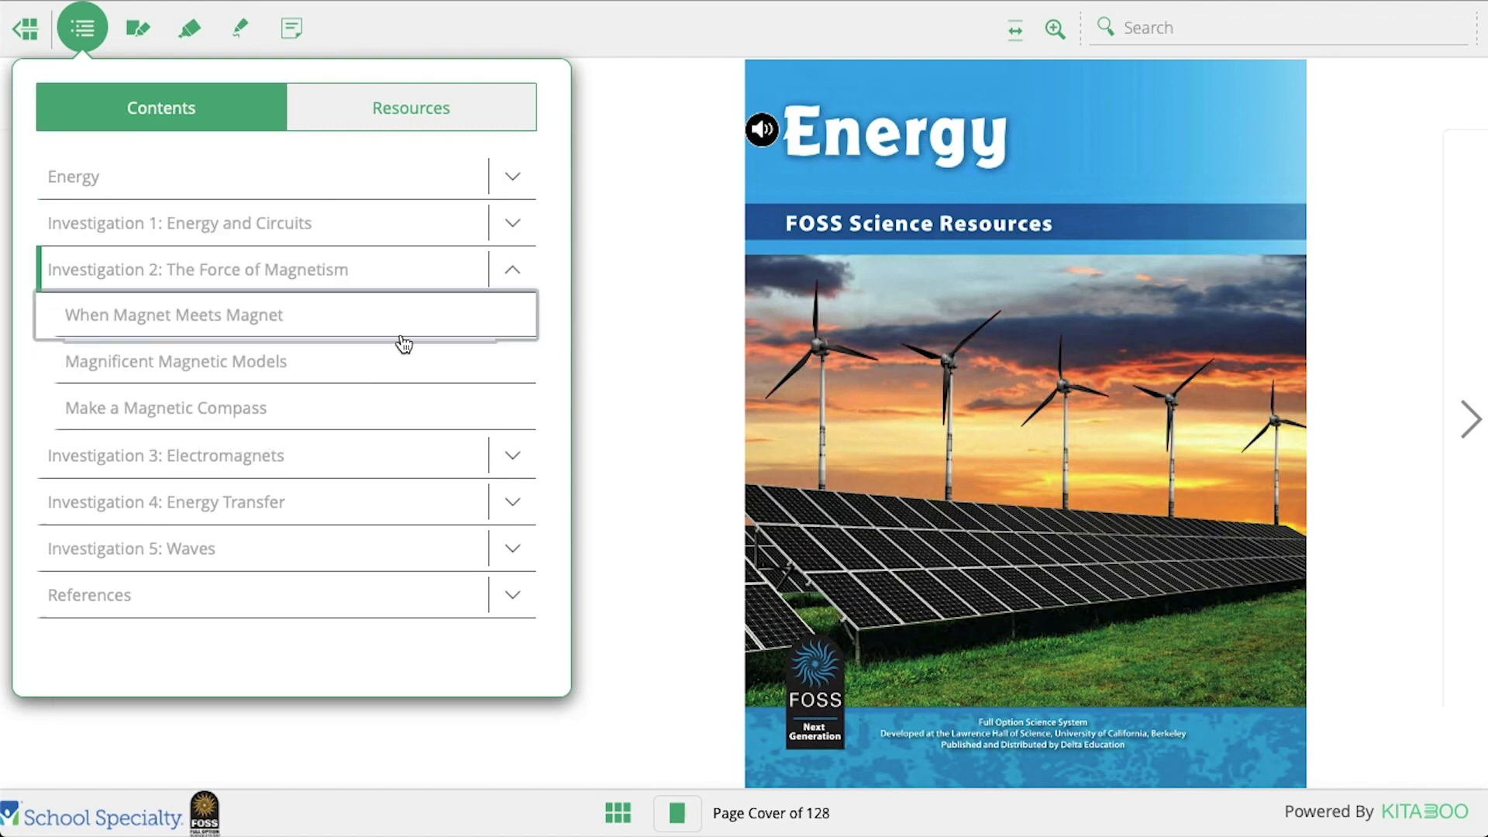
click(279, 317)
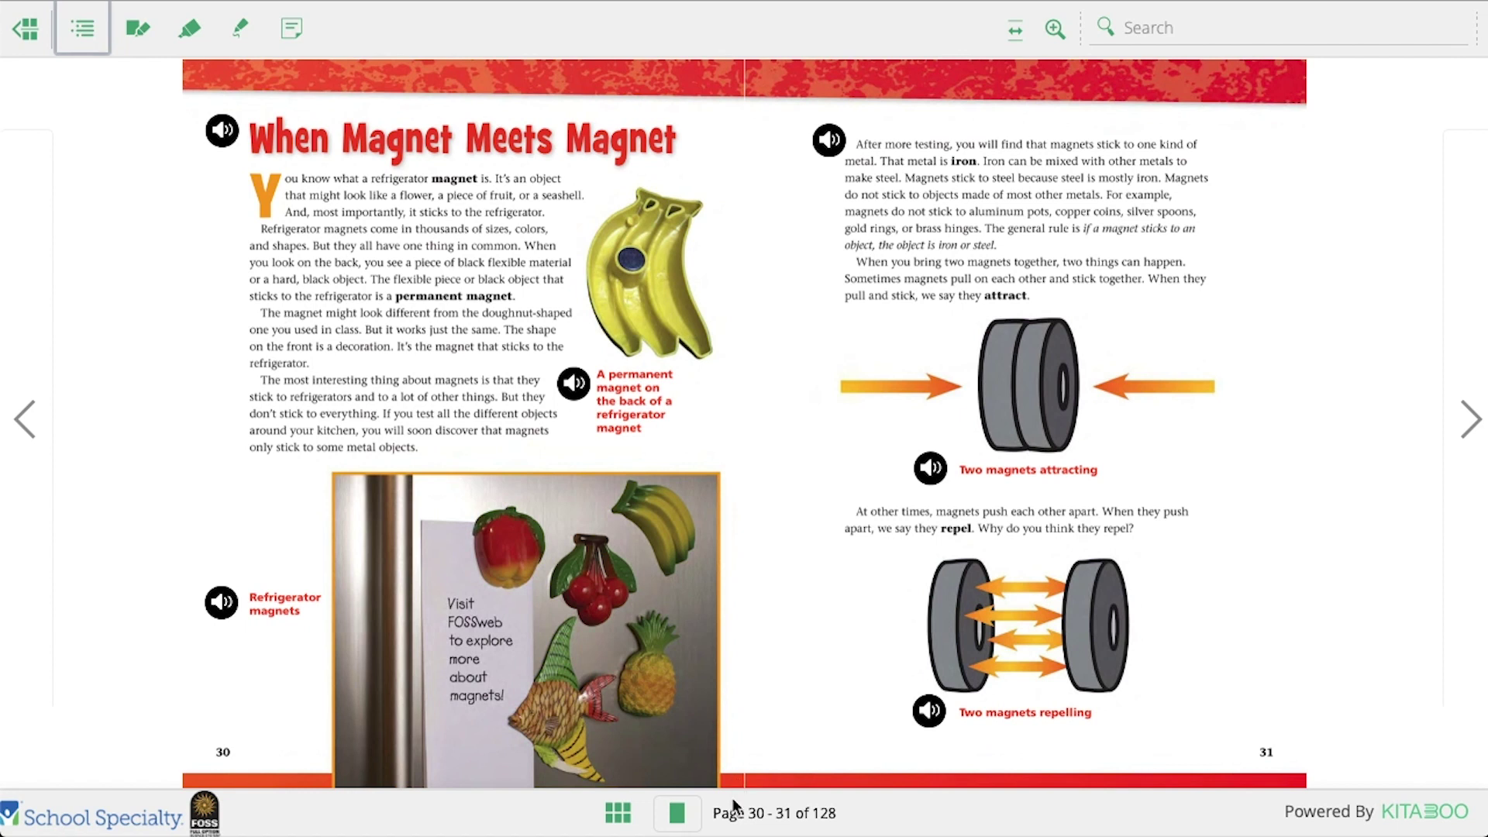
click(618, 814)
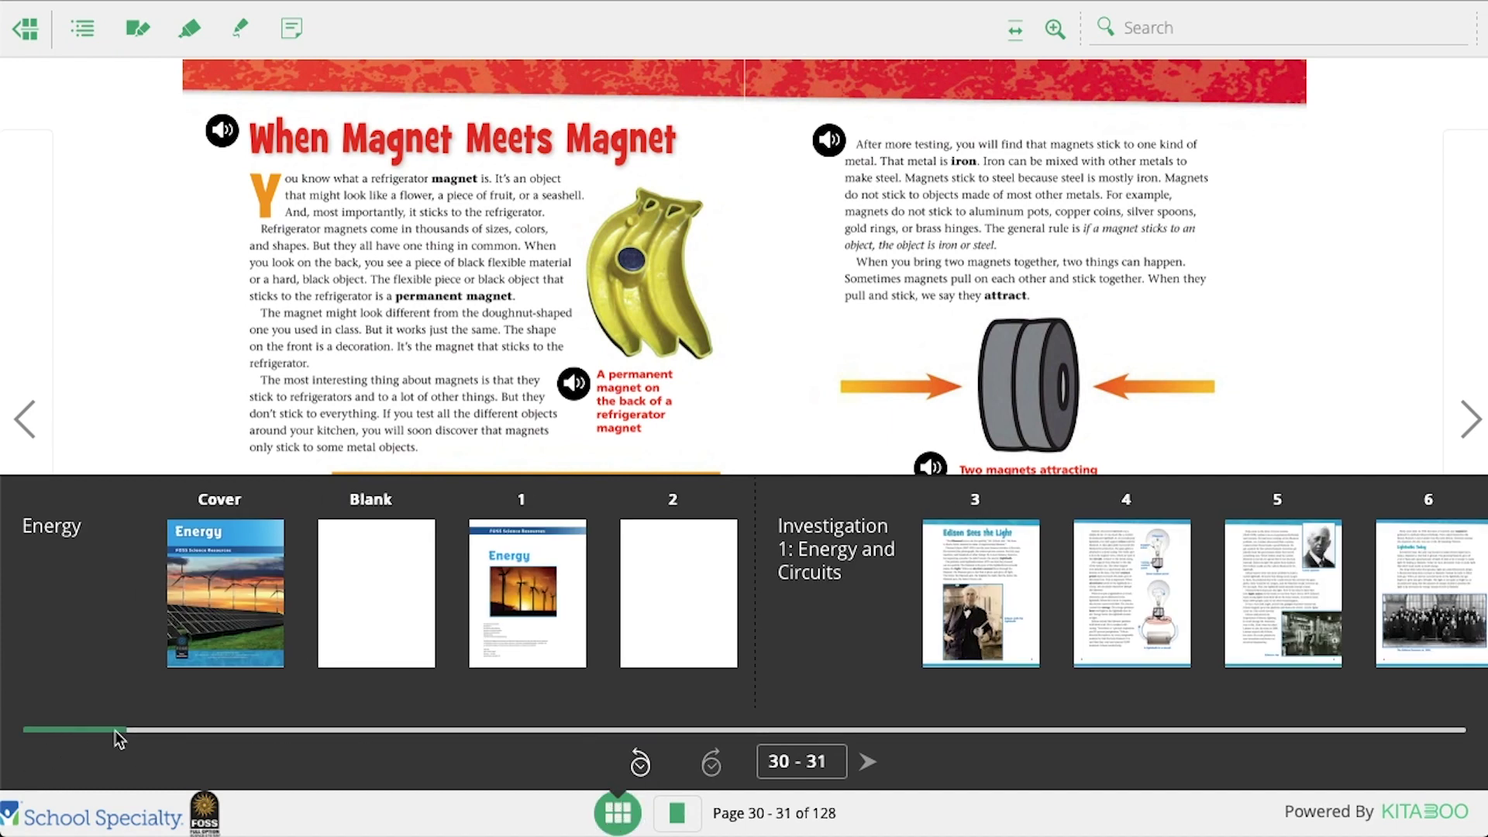
drag(60, 739, 221, 733)
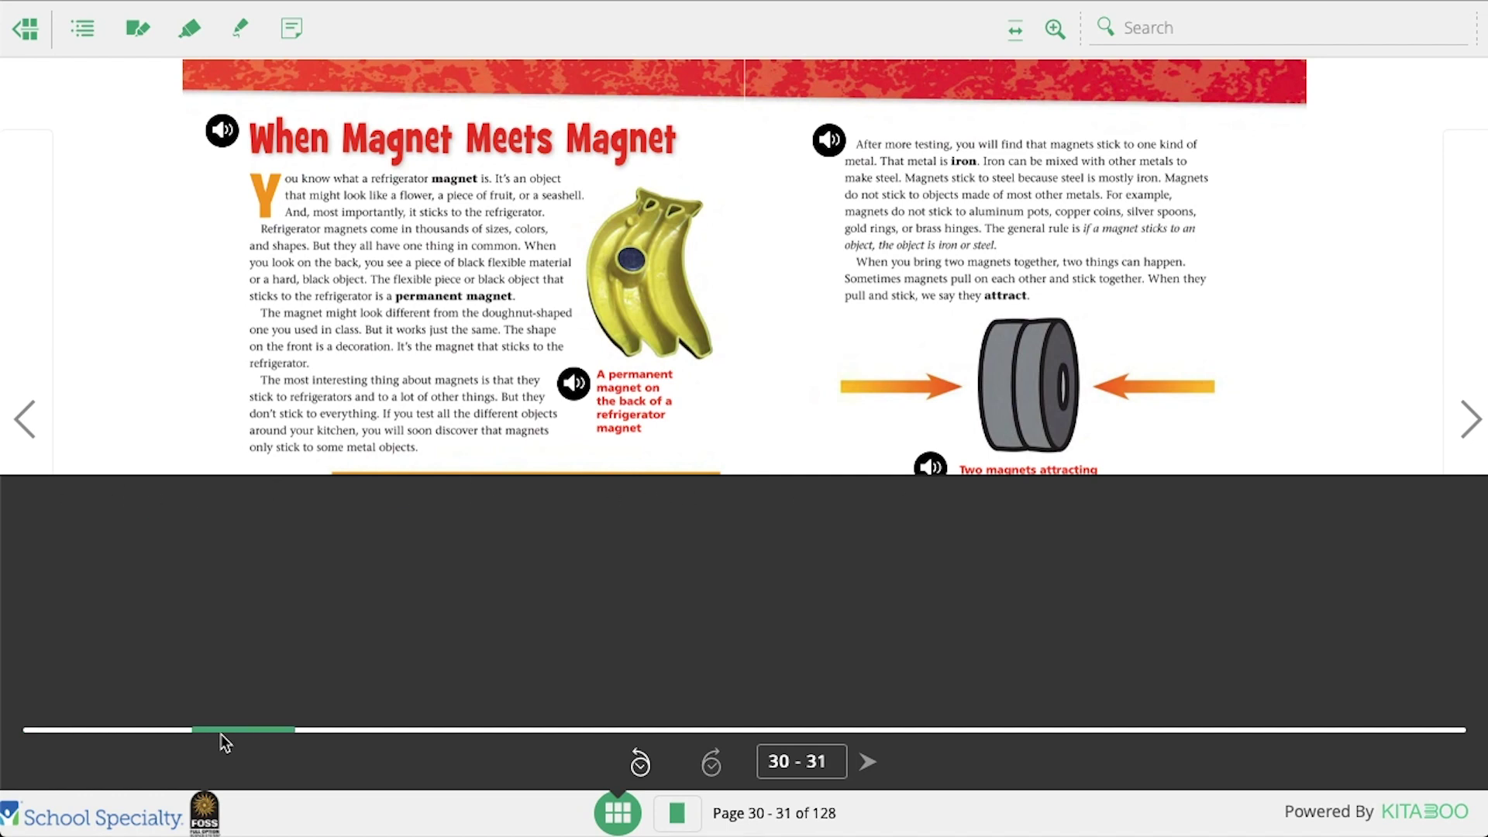
click(616, 814)
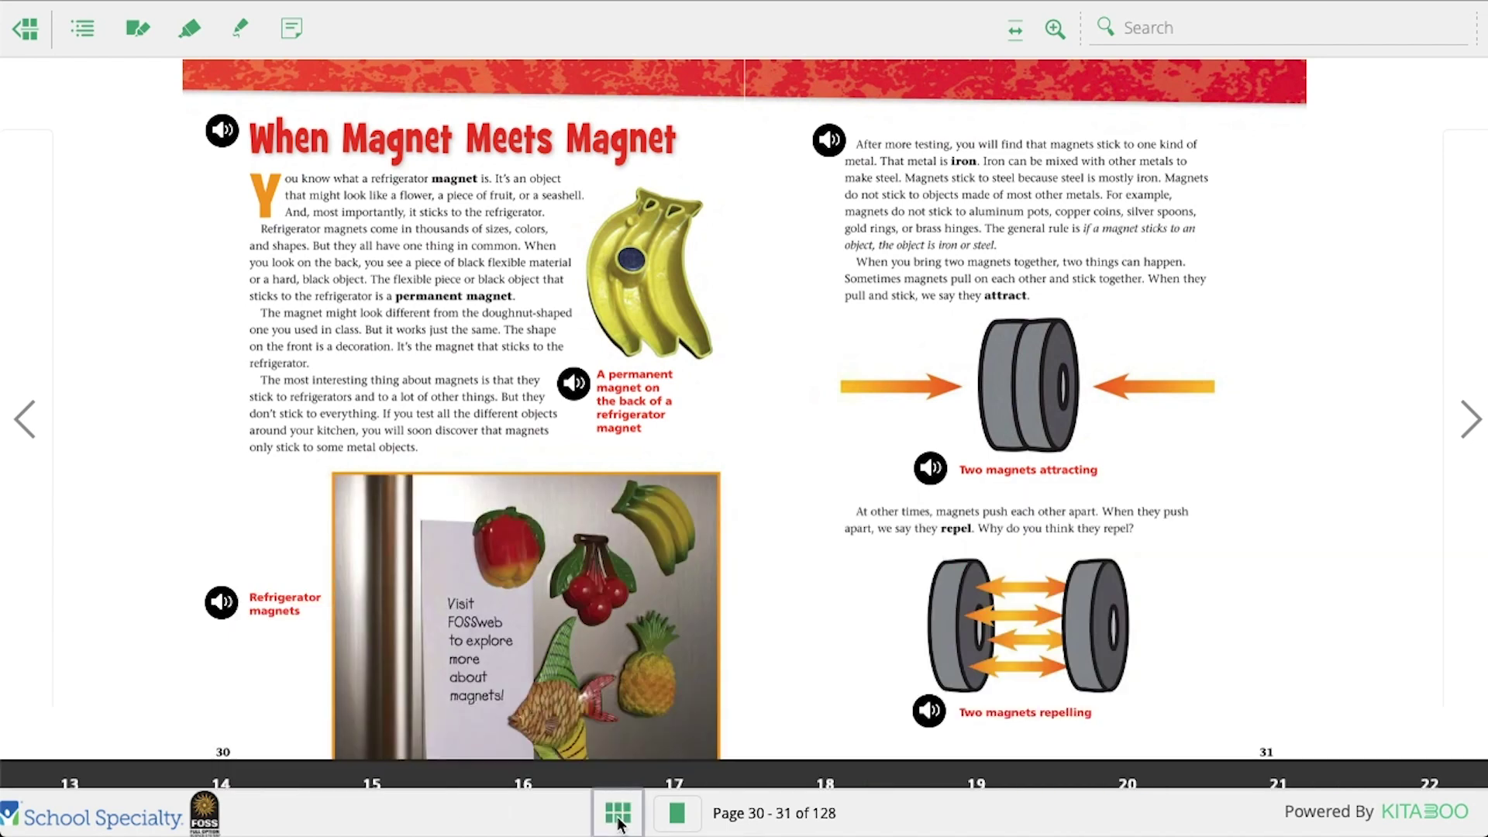
click(676, 815)
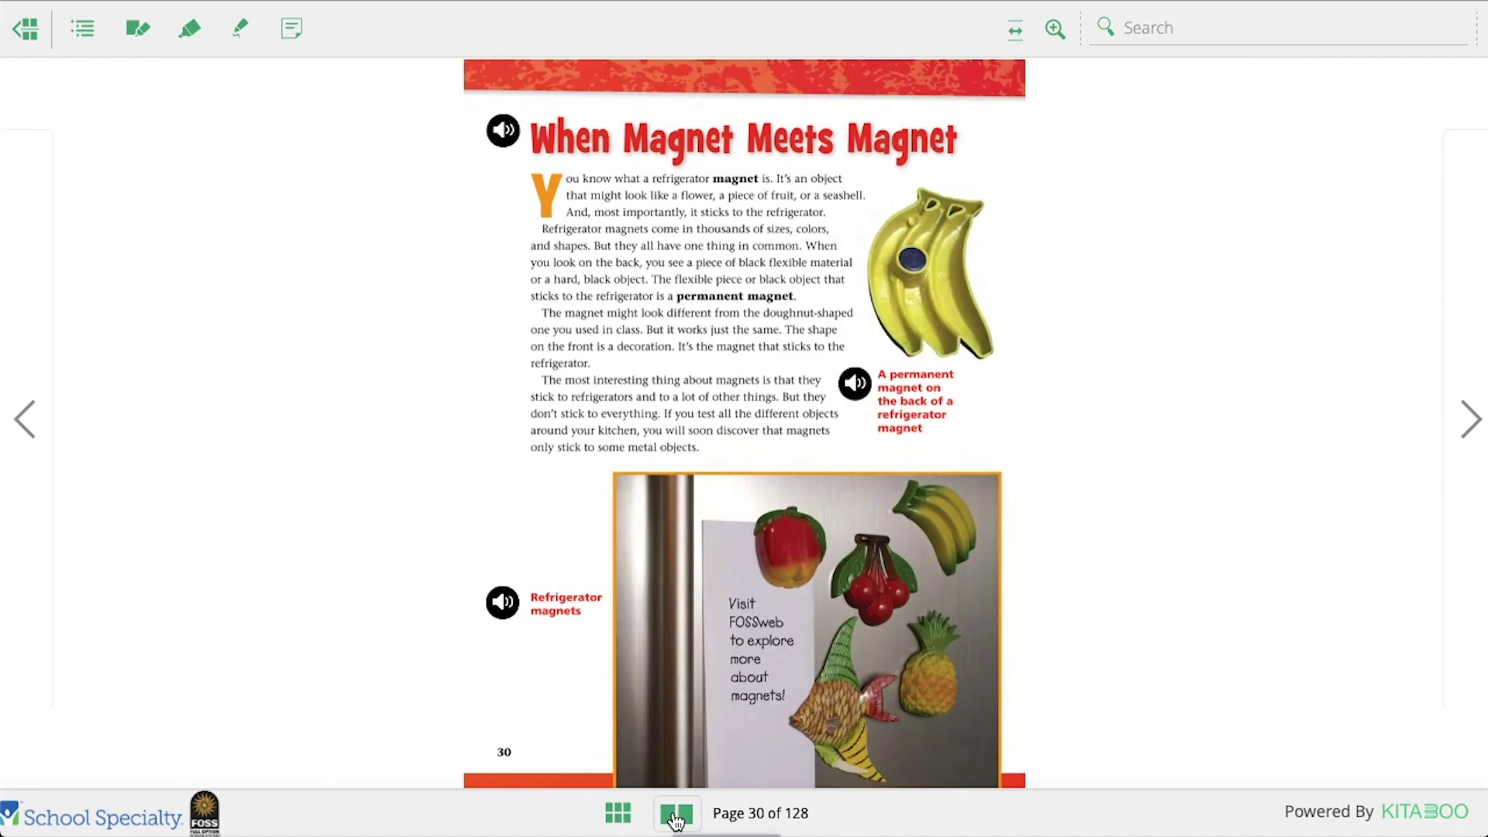
click(676, 817)
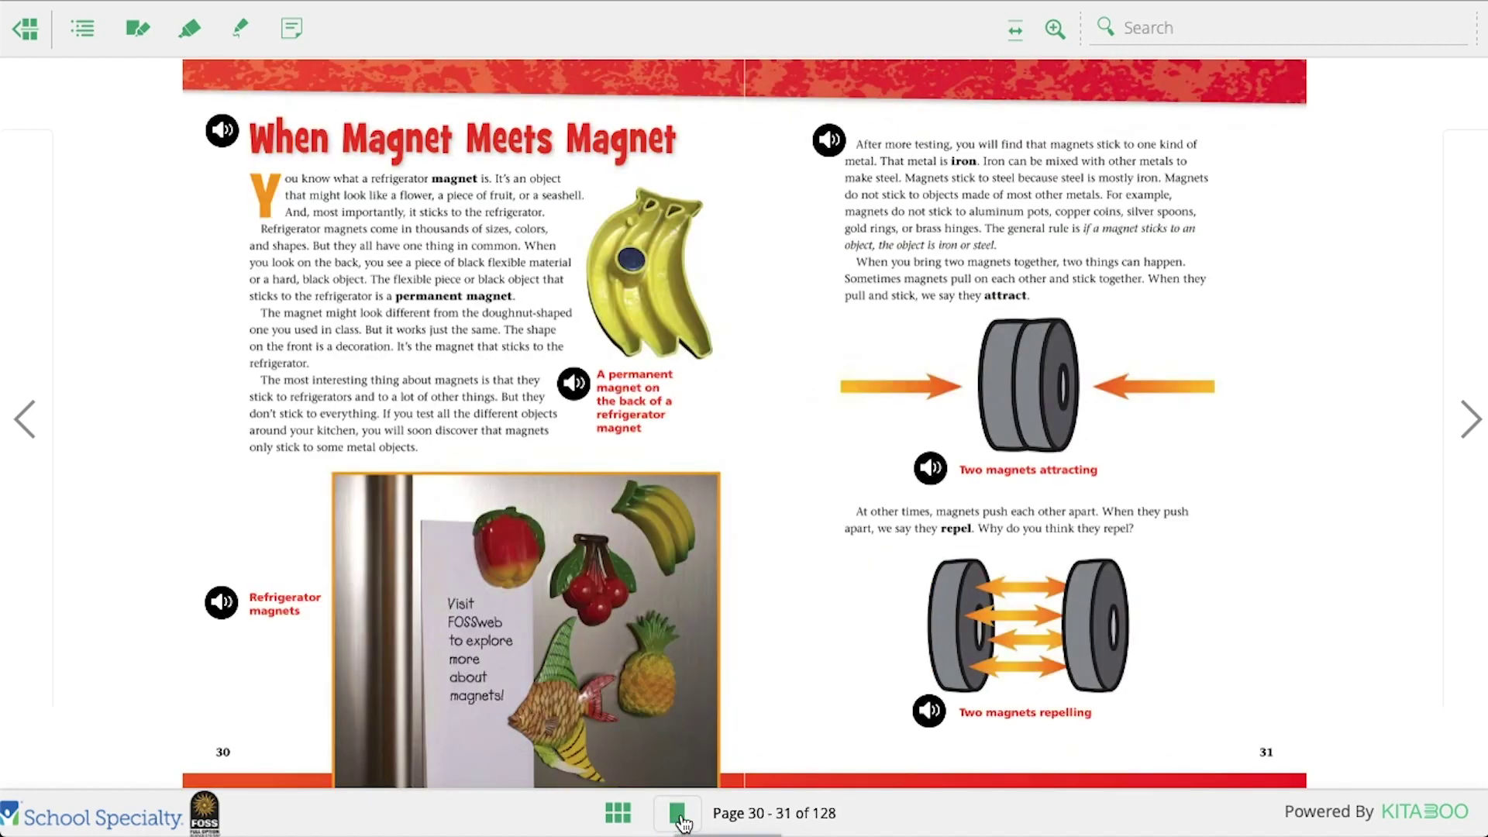
Enlarge the pages, shrink the spread to its smallest size, then fit it to the window width
click(1055, 29)
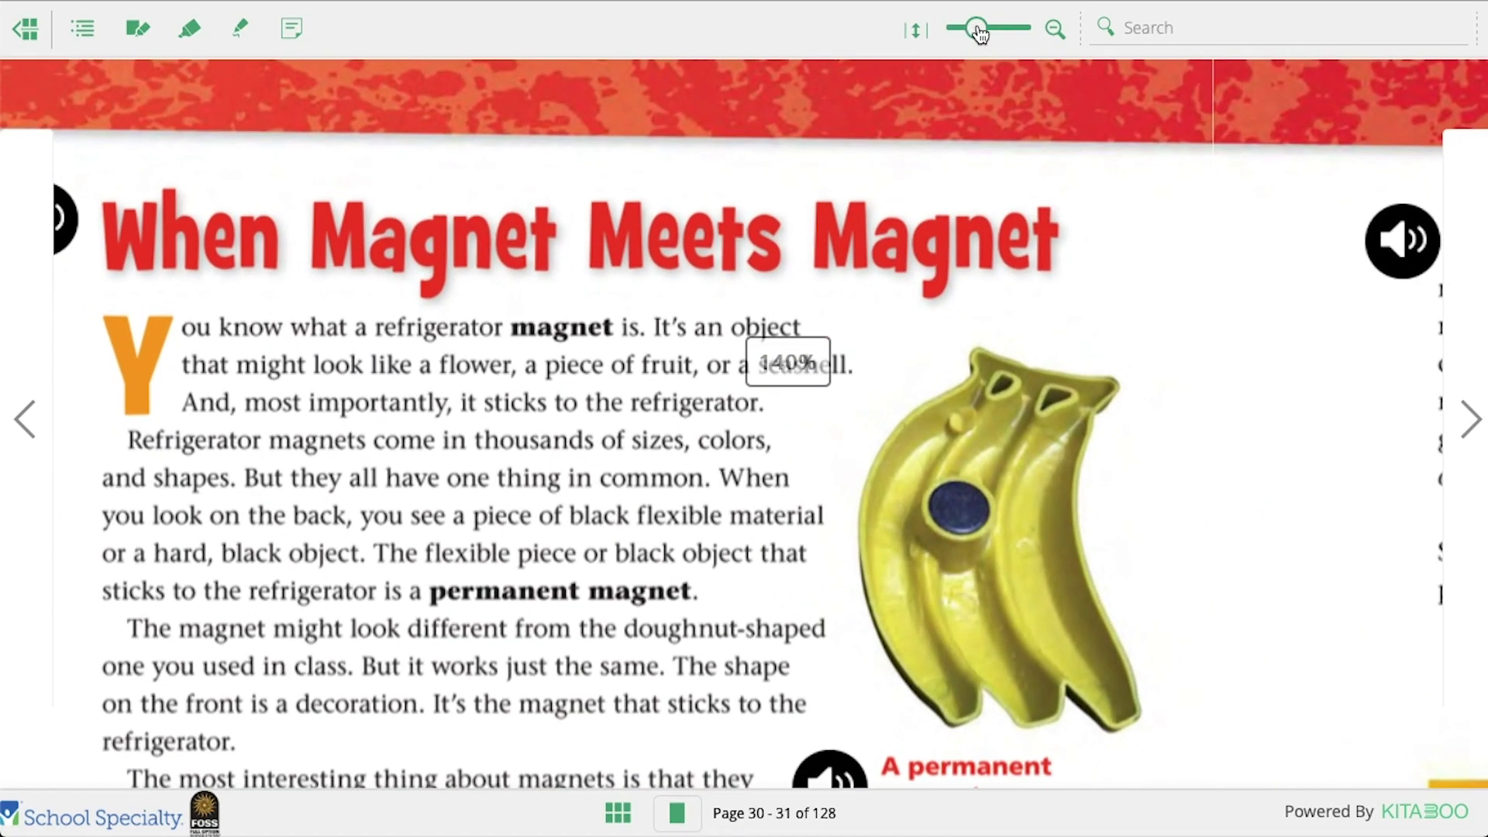
drag(959, 33, 946, 31)
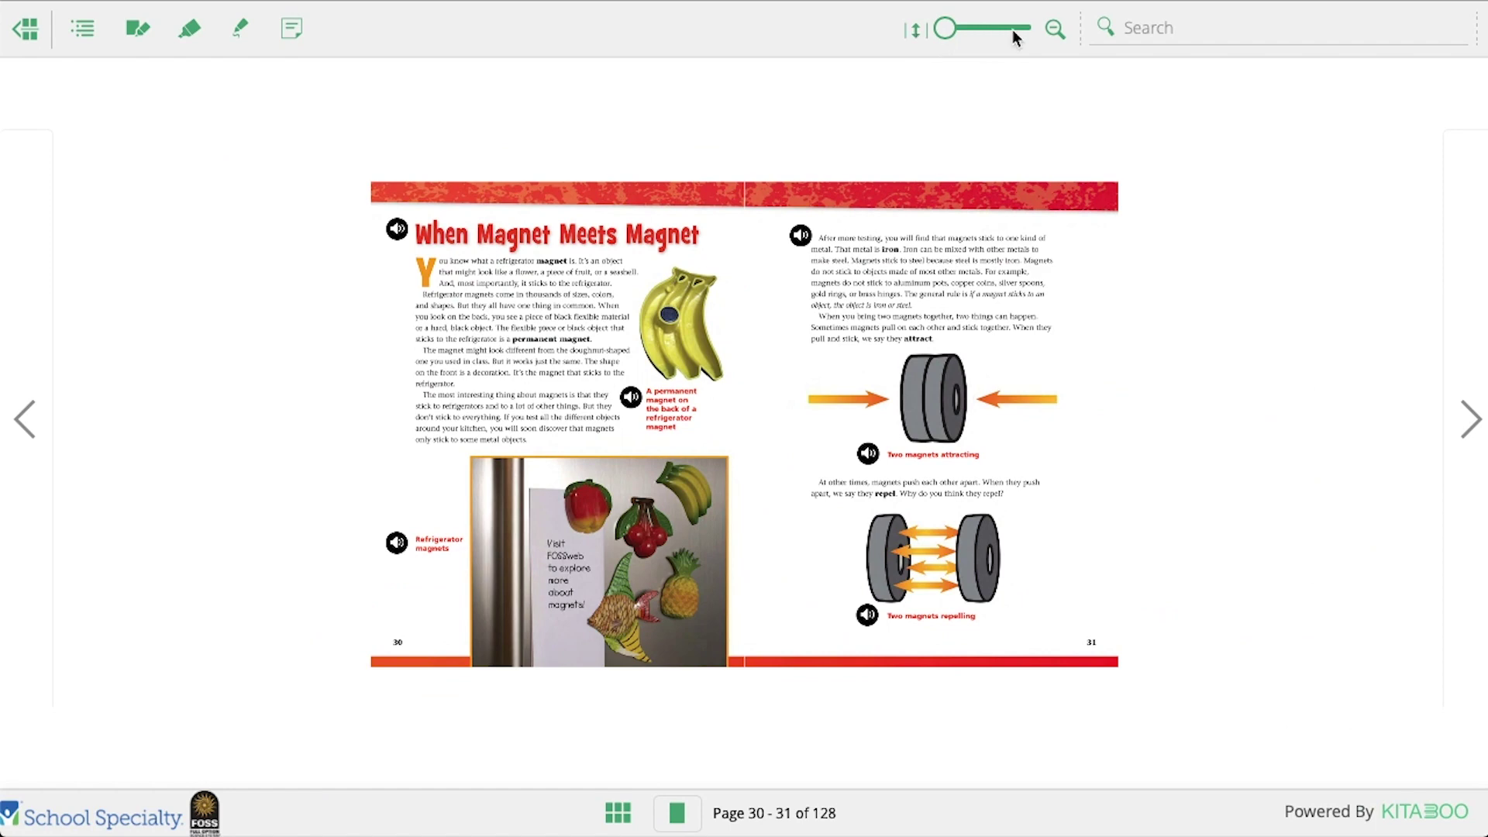
click(915, 30)
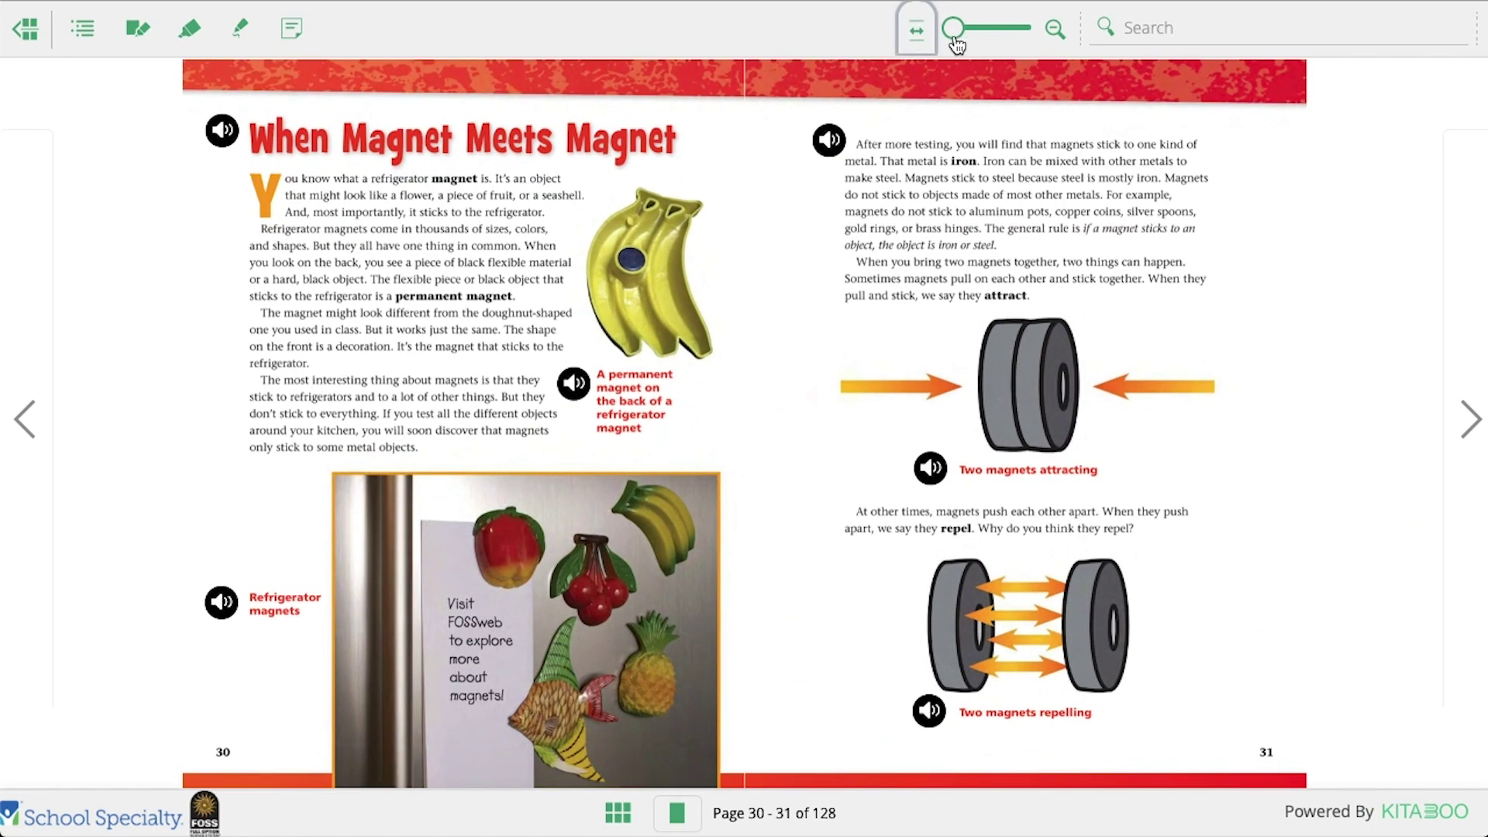
Search the book's text for 'edison'
click(1152, 18)
text(edison)
key(Return)
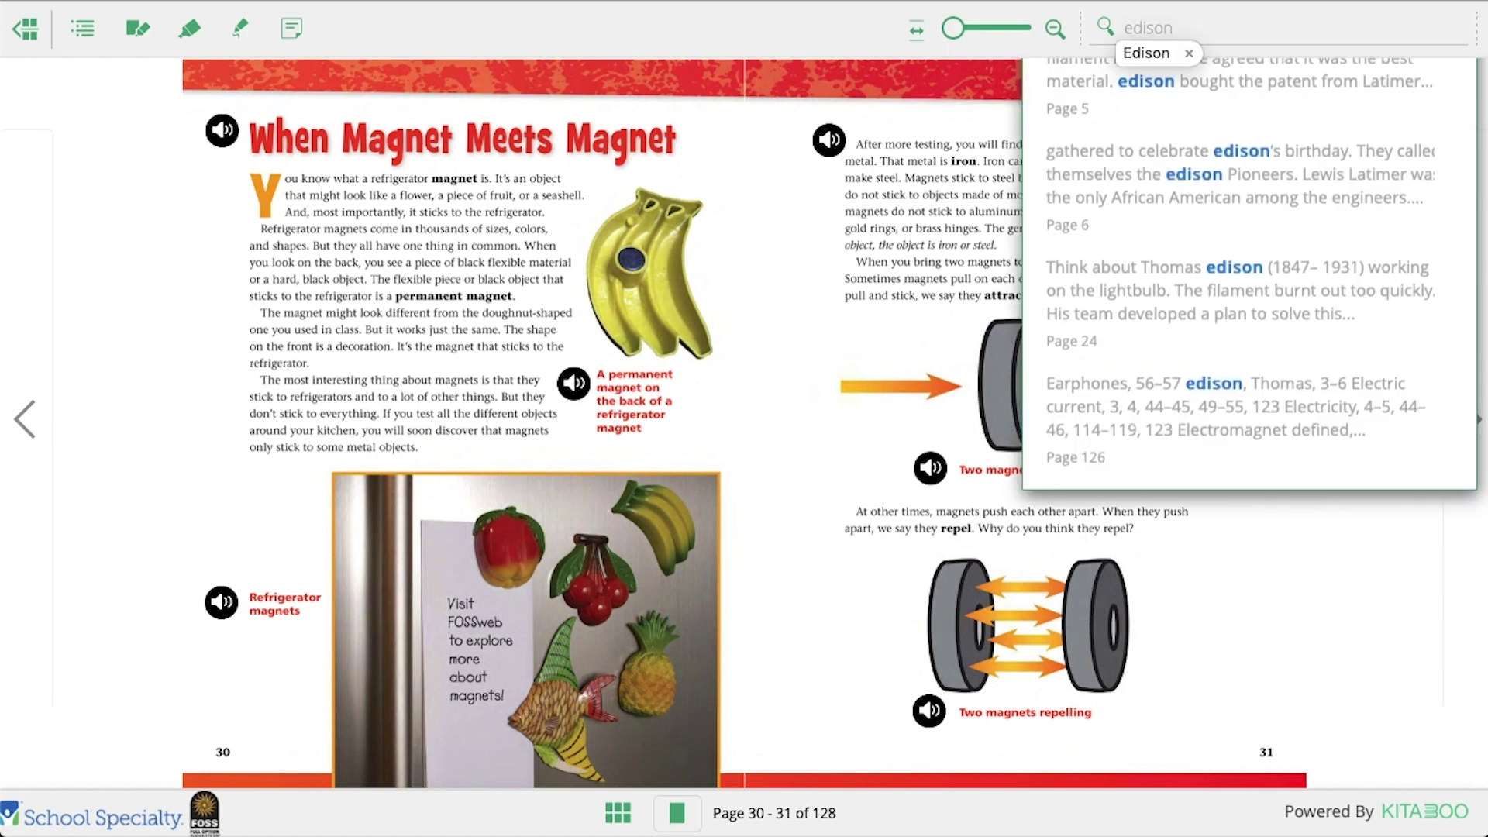
Open the page 3 Edison match and play narration of 'Edison Sees the Light'
click(1242, 128)
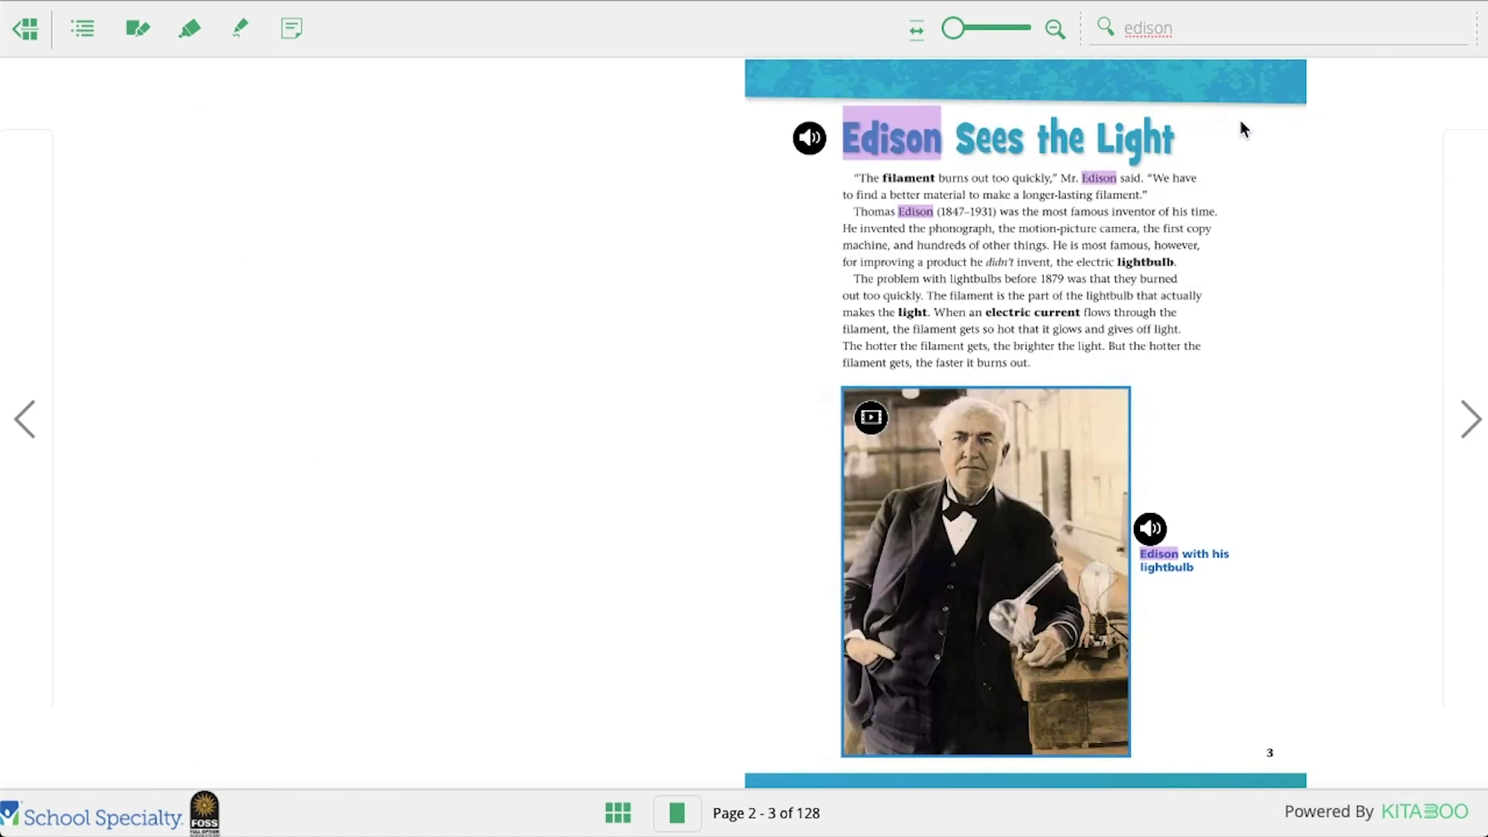
click(810, 139)
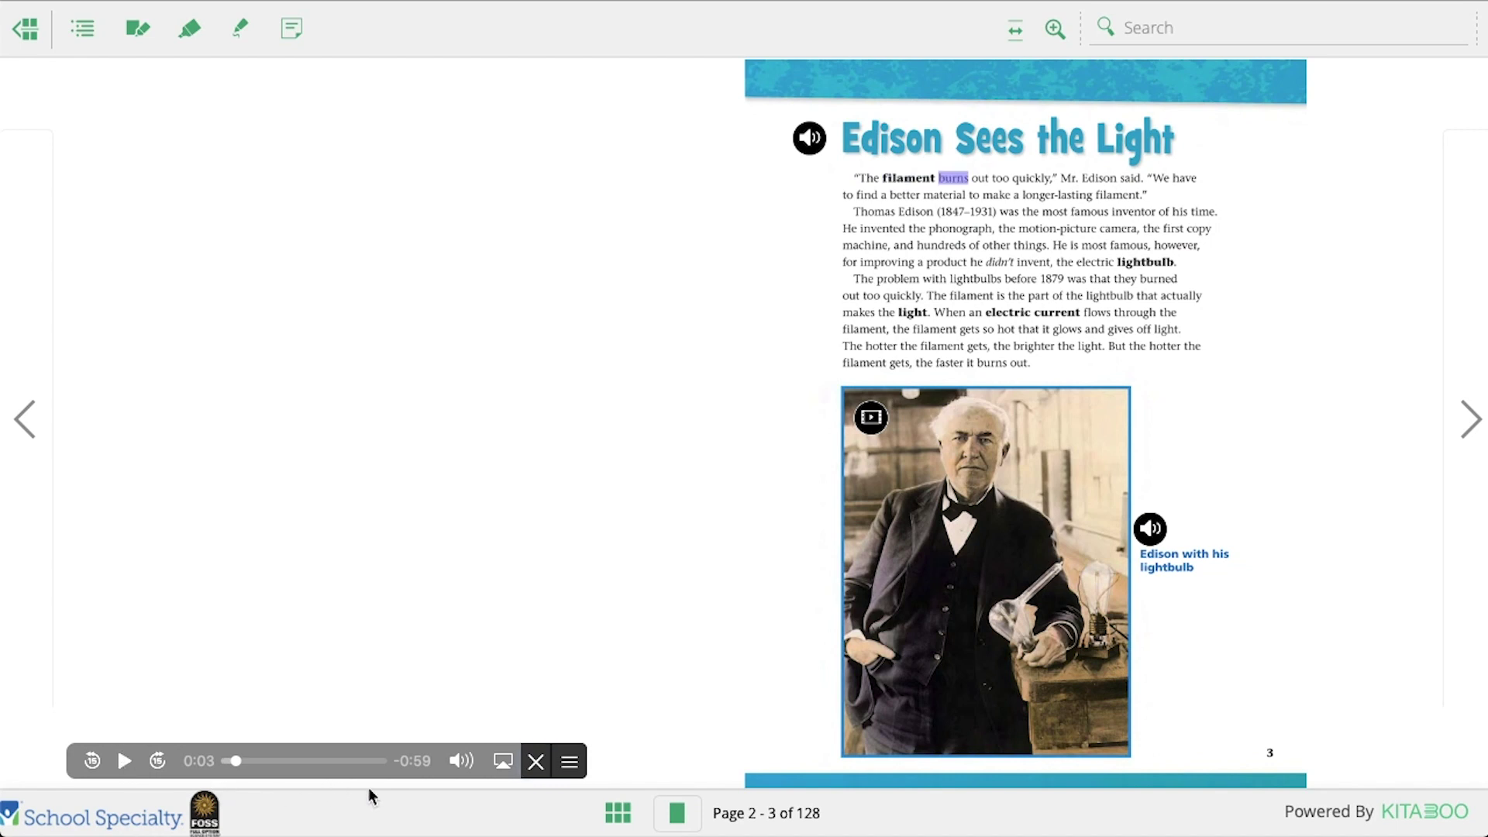
Turn to pages 4–5, play and close the filament video, then open and close the labelling activity
click(1470, 419)
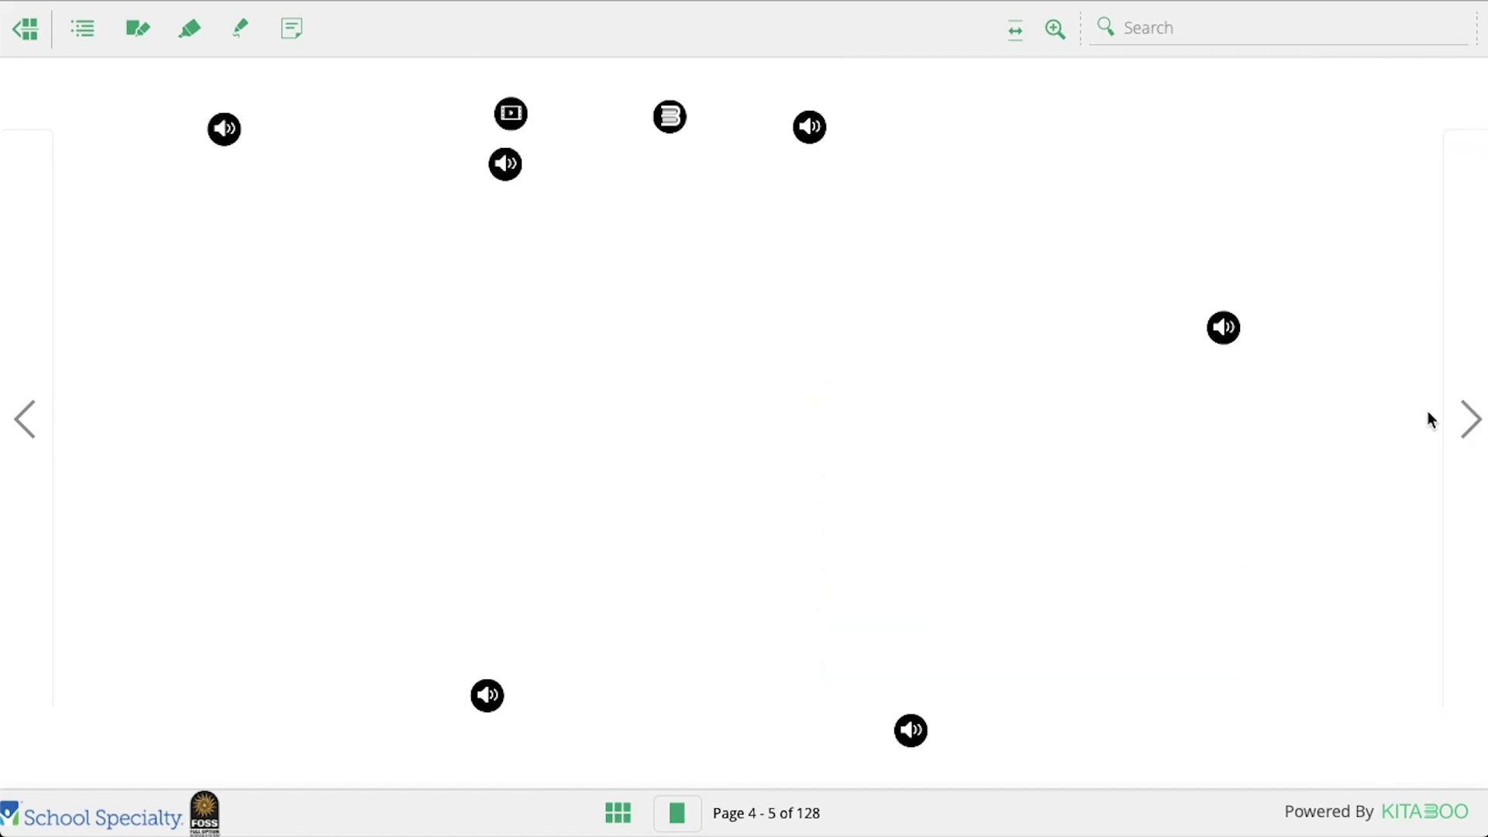
click(511, 116)
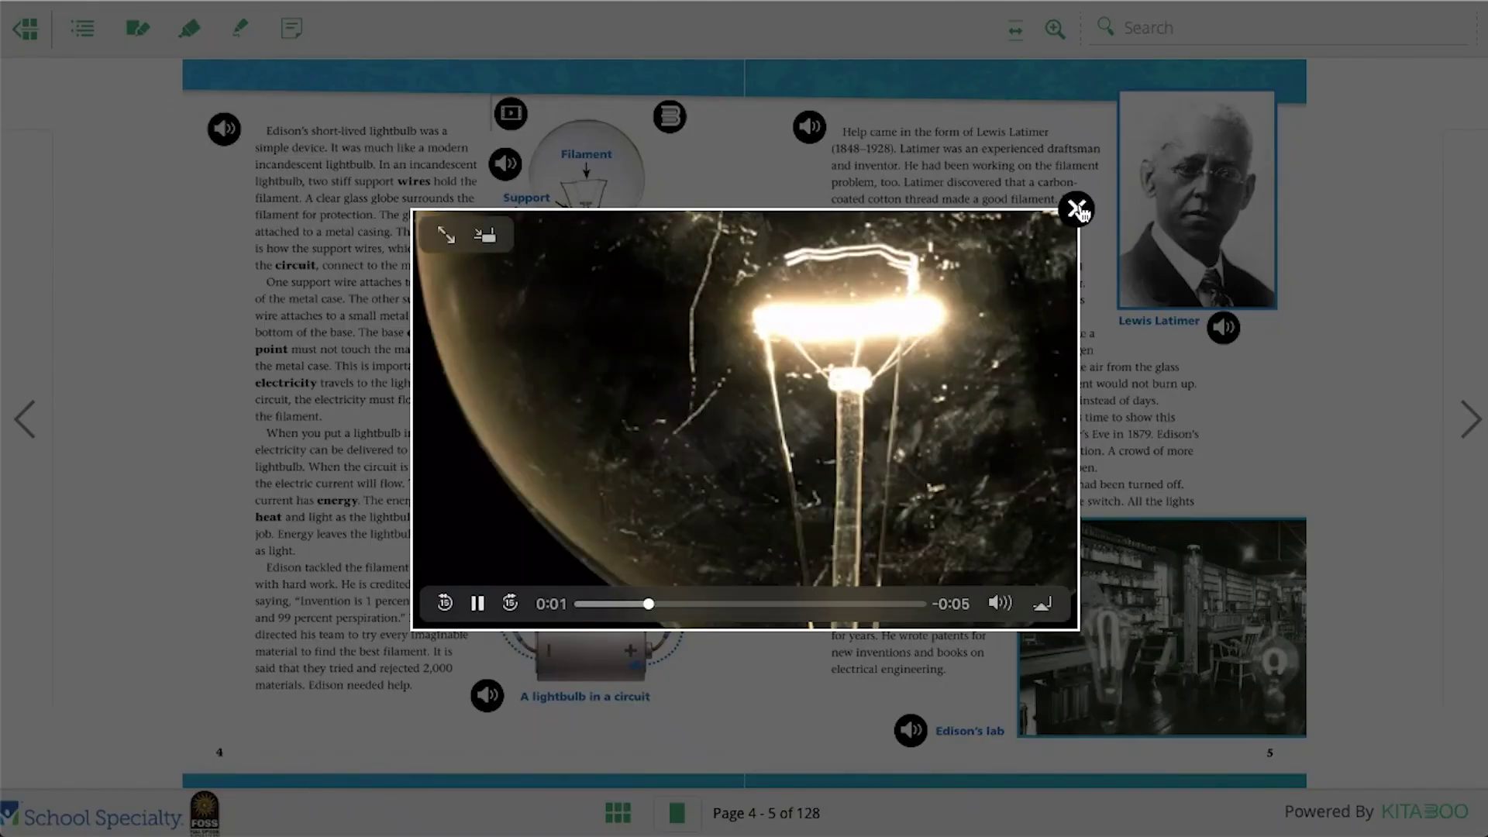
click(1075, 209)
click(670, 118)
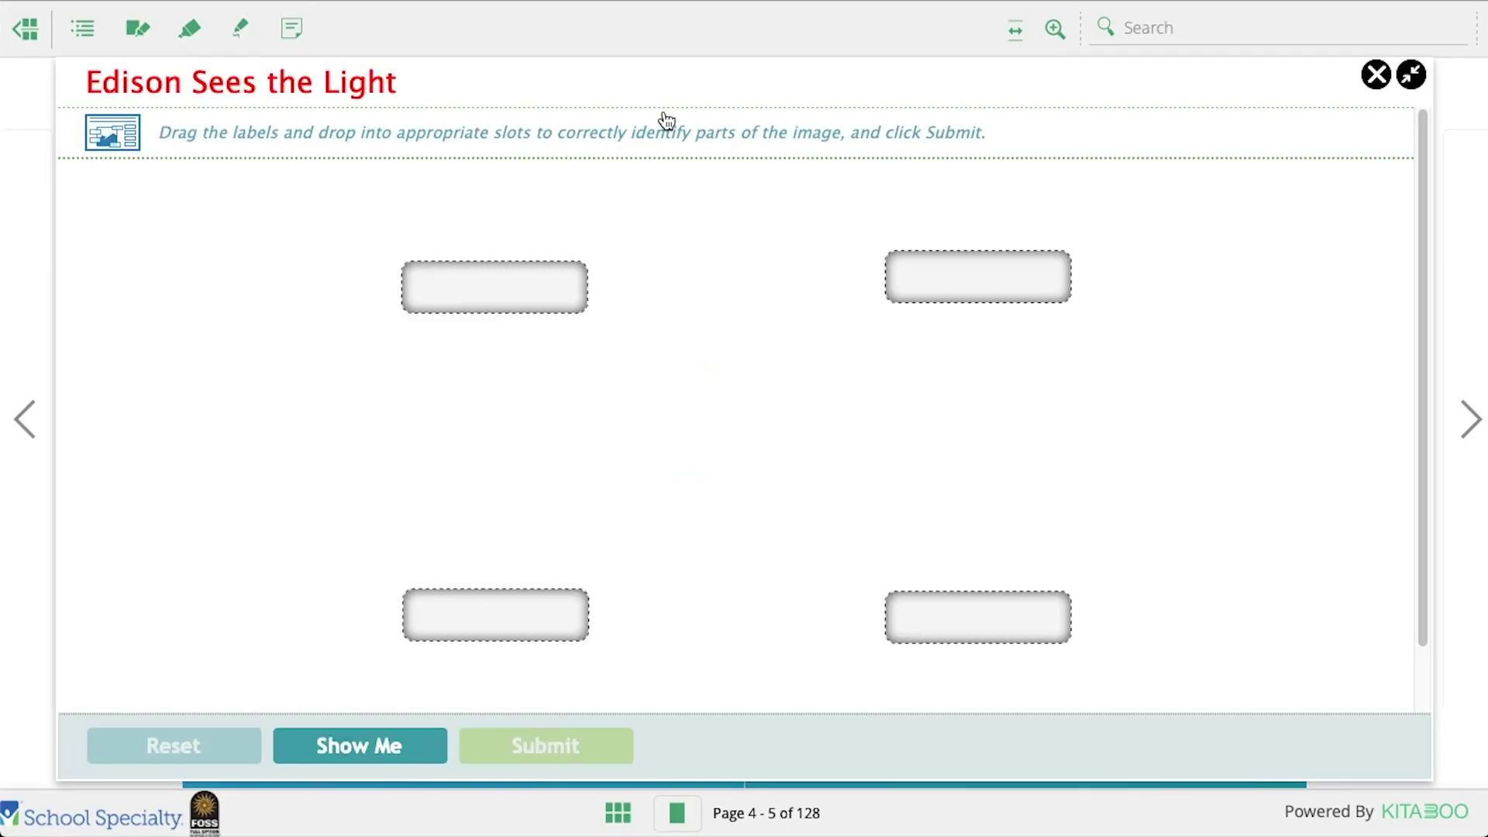
click(1377, 75)
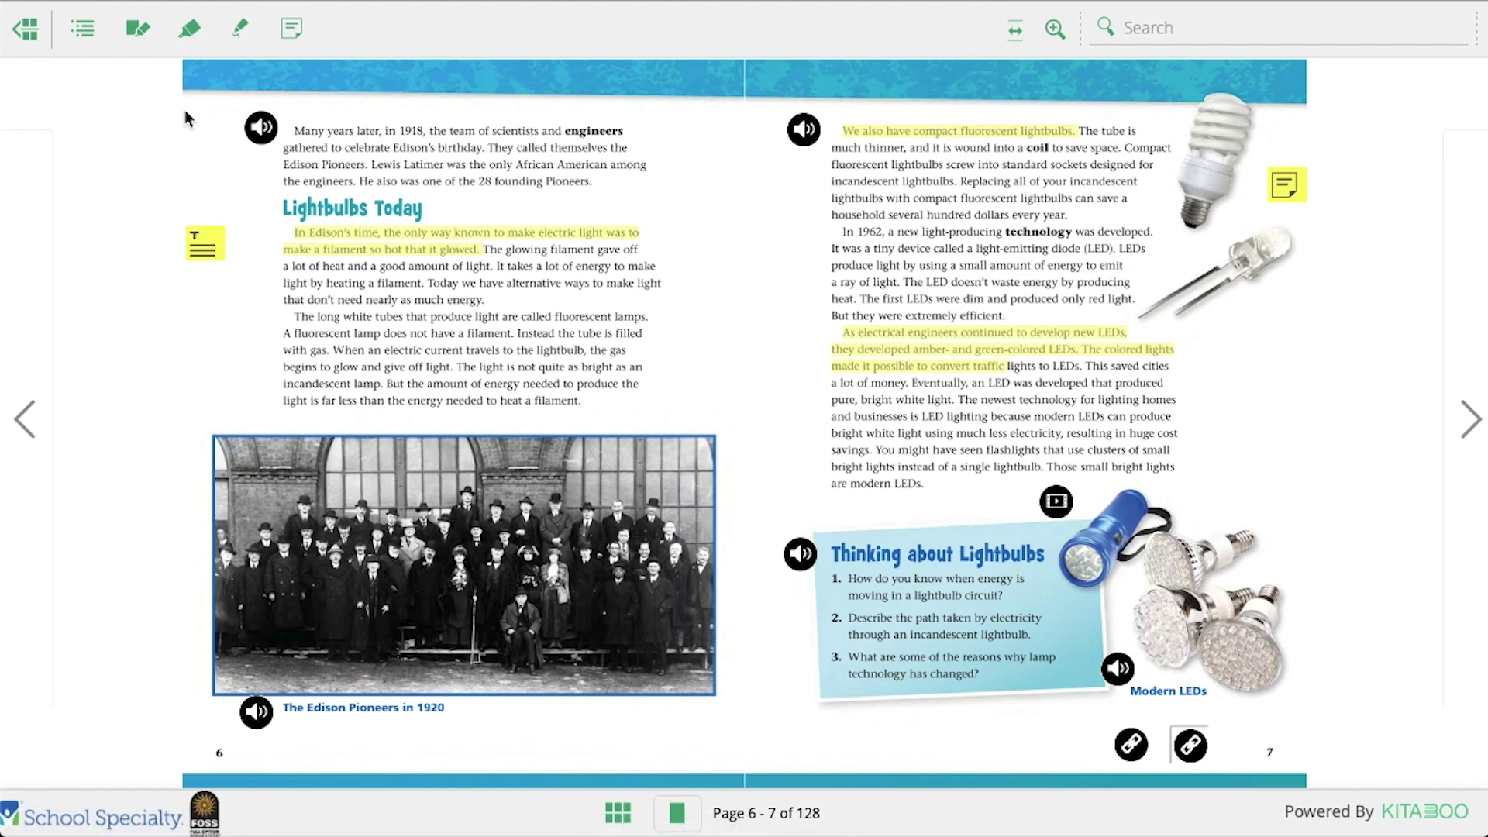
Back on pages 4–5, highlight the opening Lewis Latimer sentences on page 5 in yellow
click(24, 417)
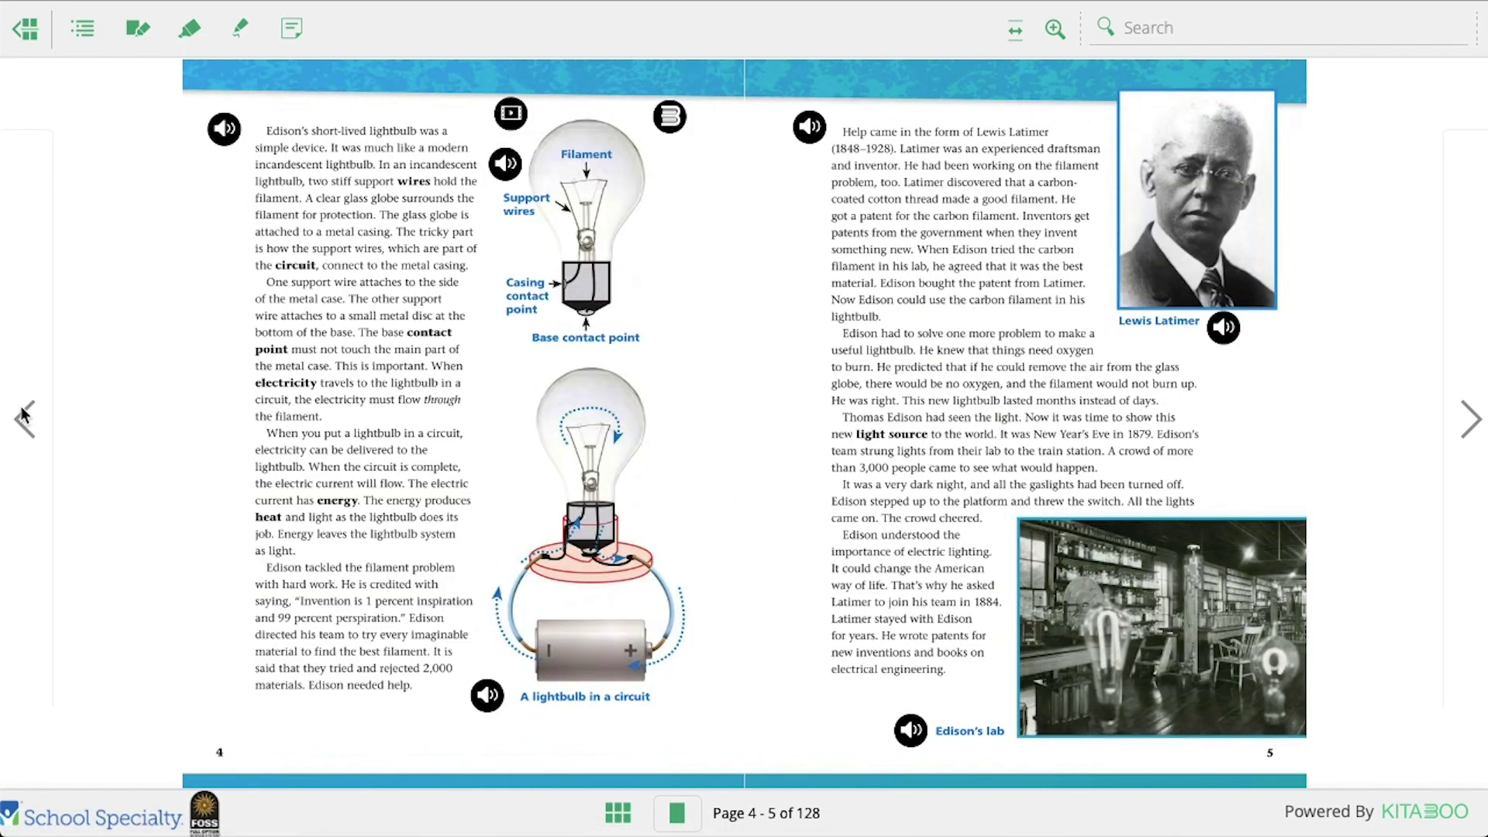
click(190, 31)
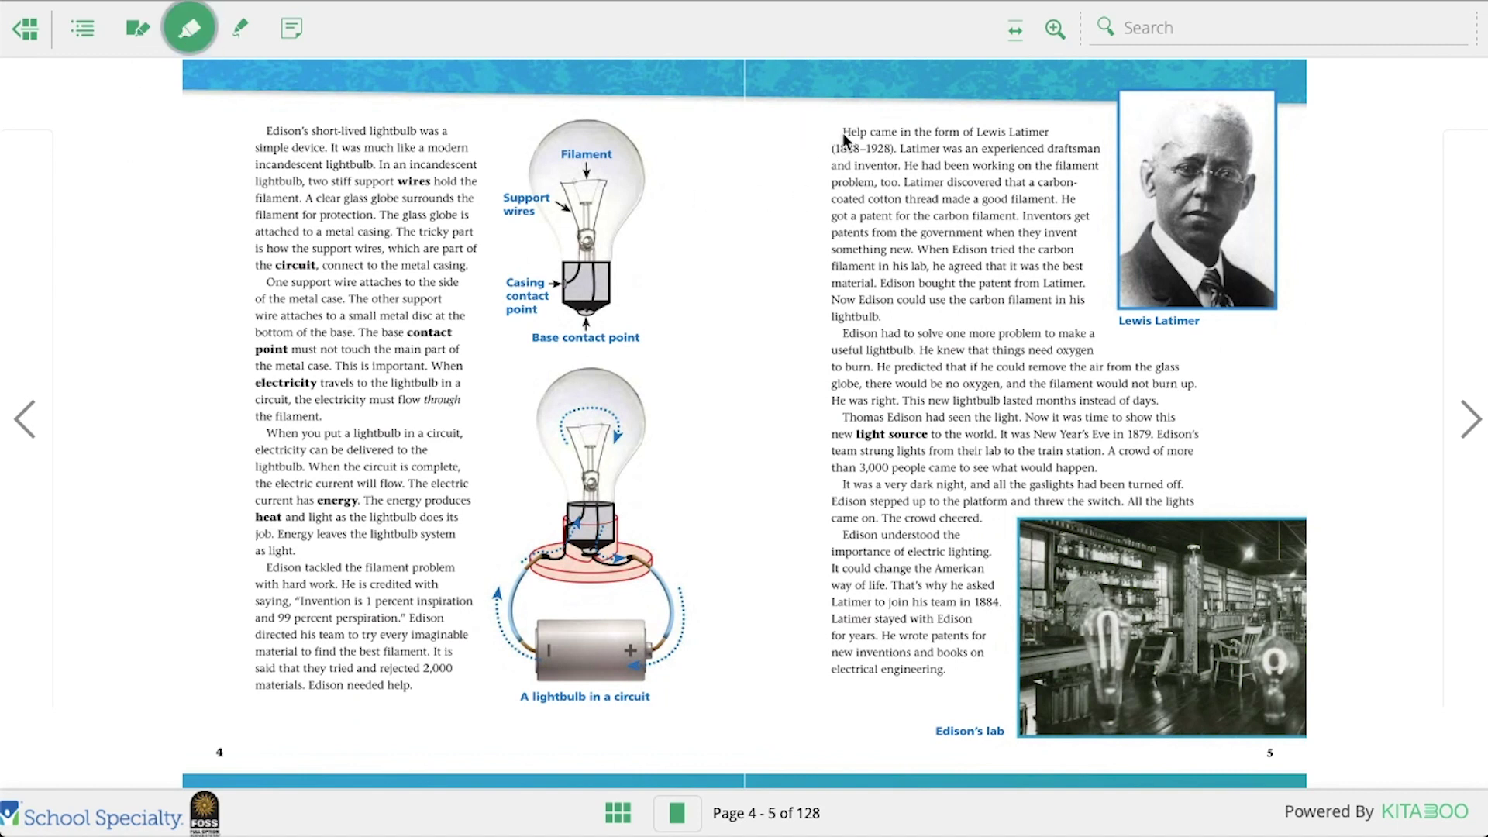
mouse_move(843, 133)
mouse_down()
mouse_move(989, 130)
mouse_move(914, 148)
mouse_move(901, 168)
mouse_up()
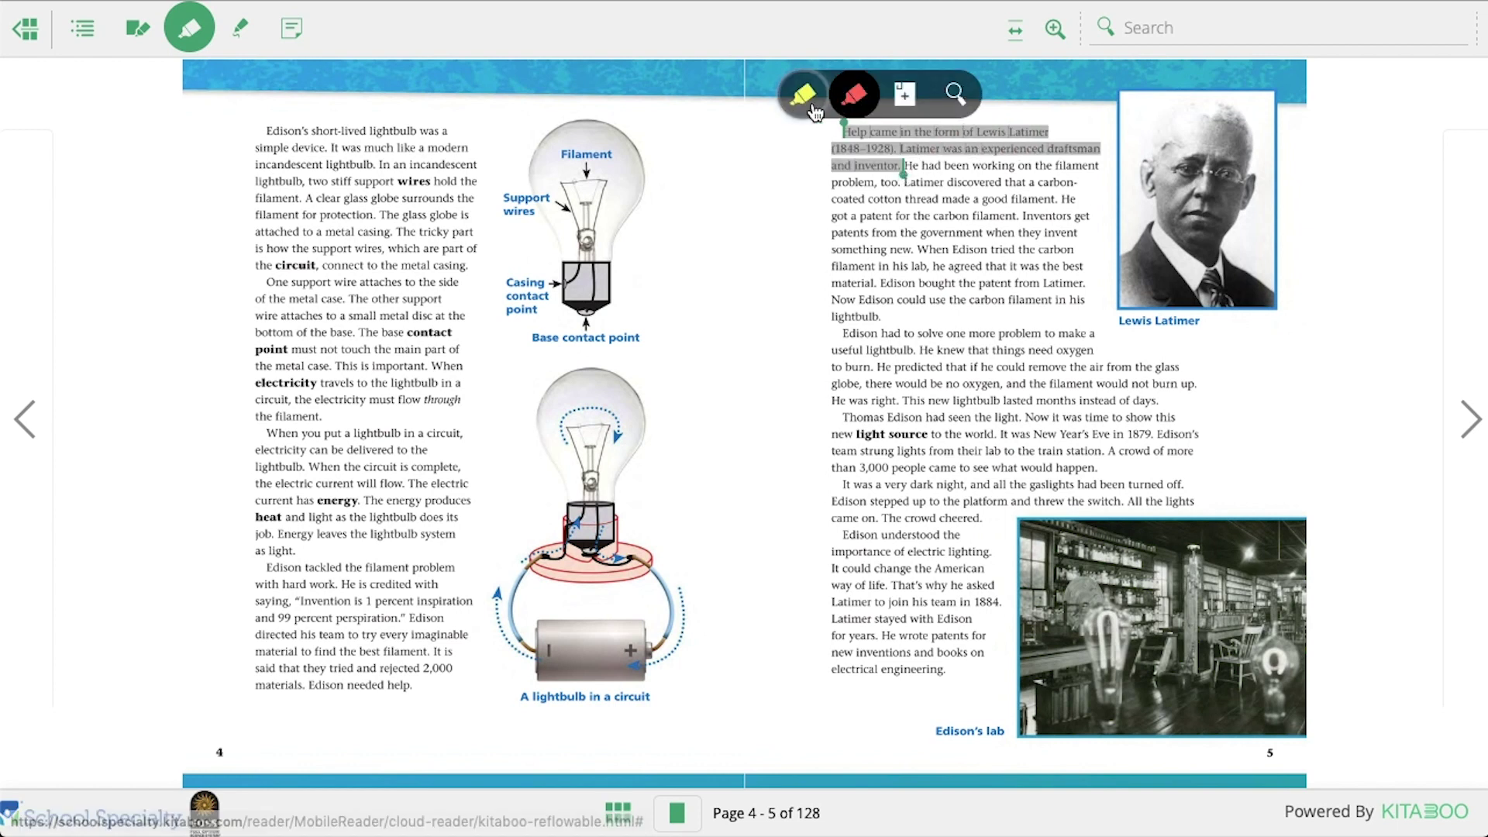
click(803, 104)
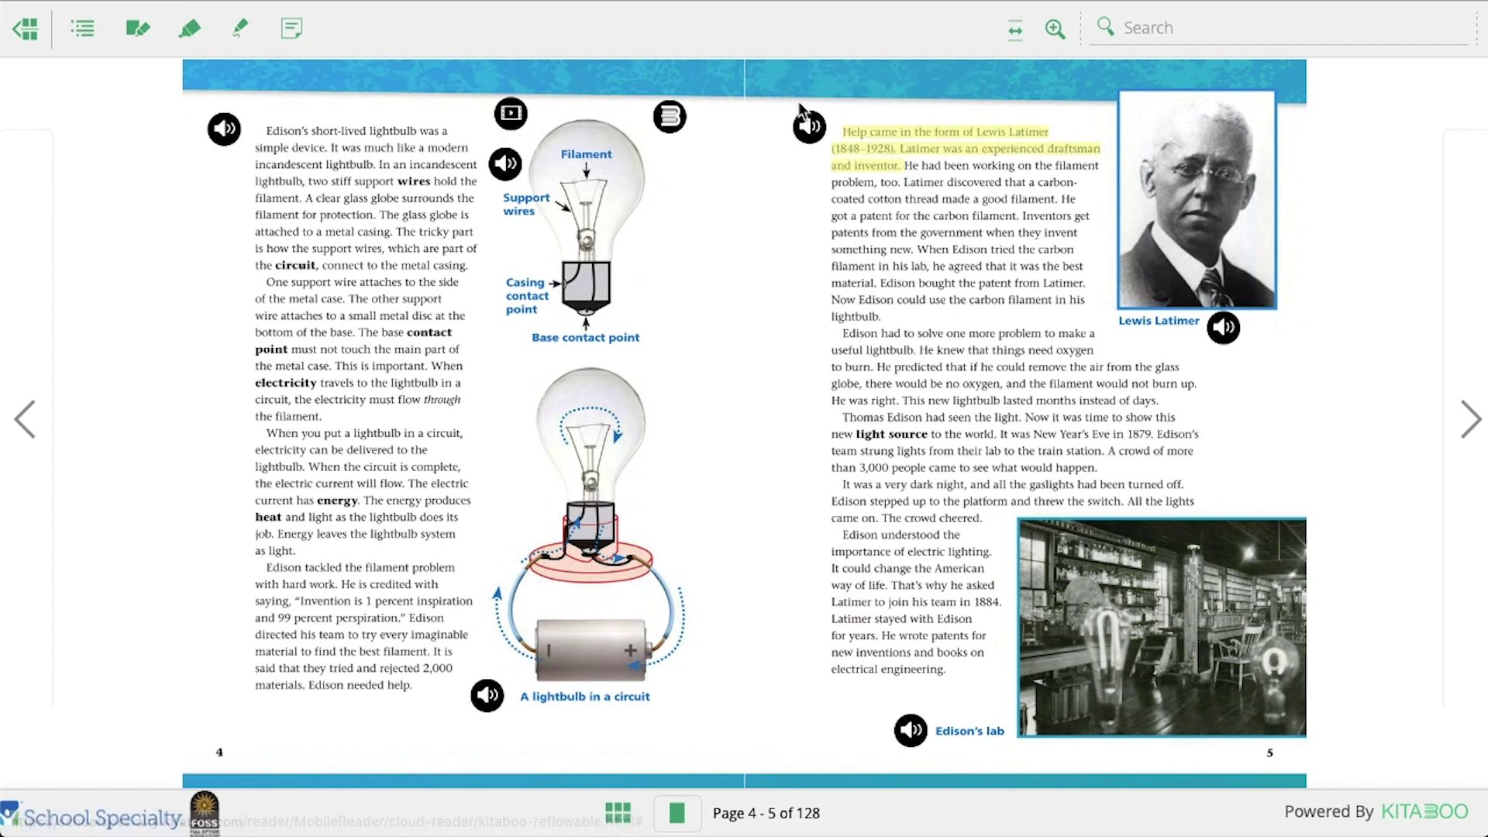
Start a note on the Latimer highlight, discard it, and switch into pen drawing mode
click(868, 160)
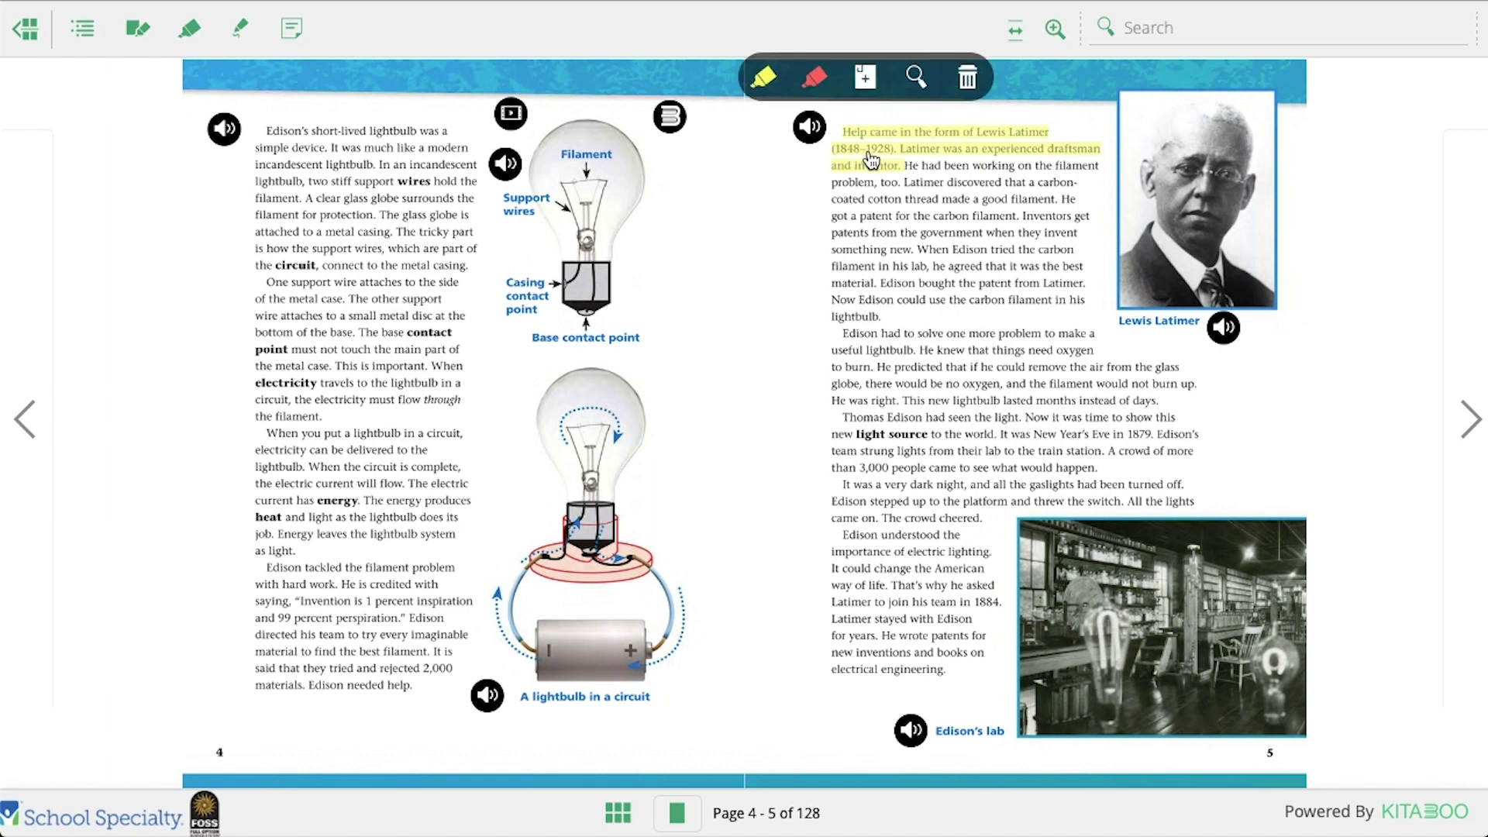
click(860, 79)
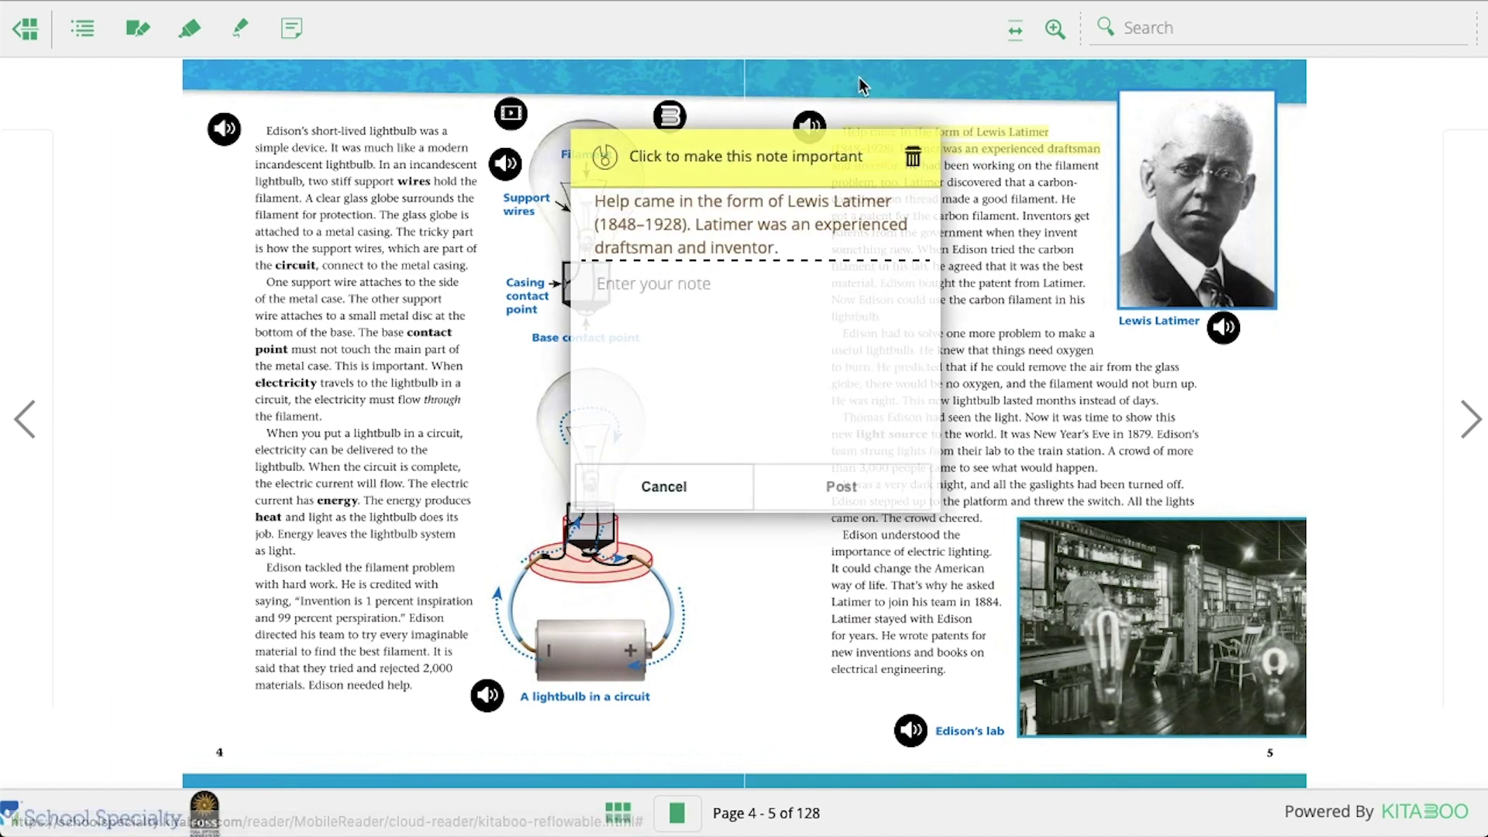
click(674, 493)
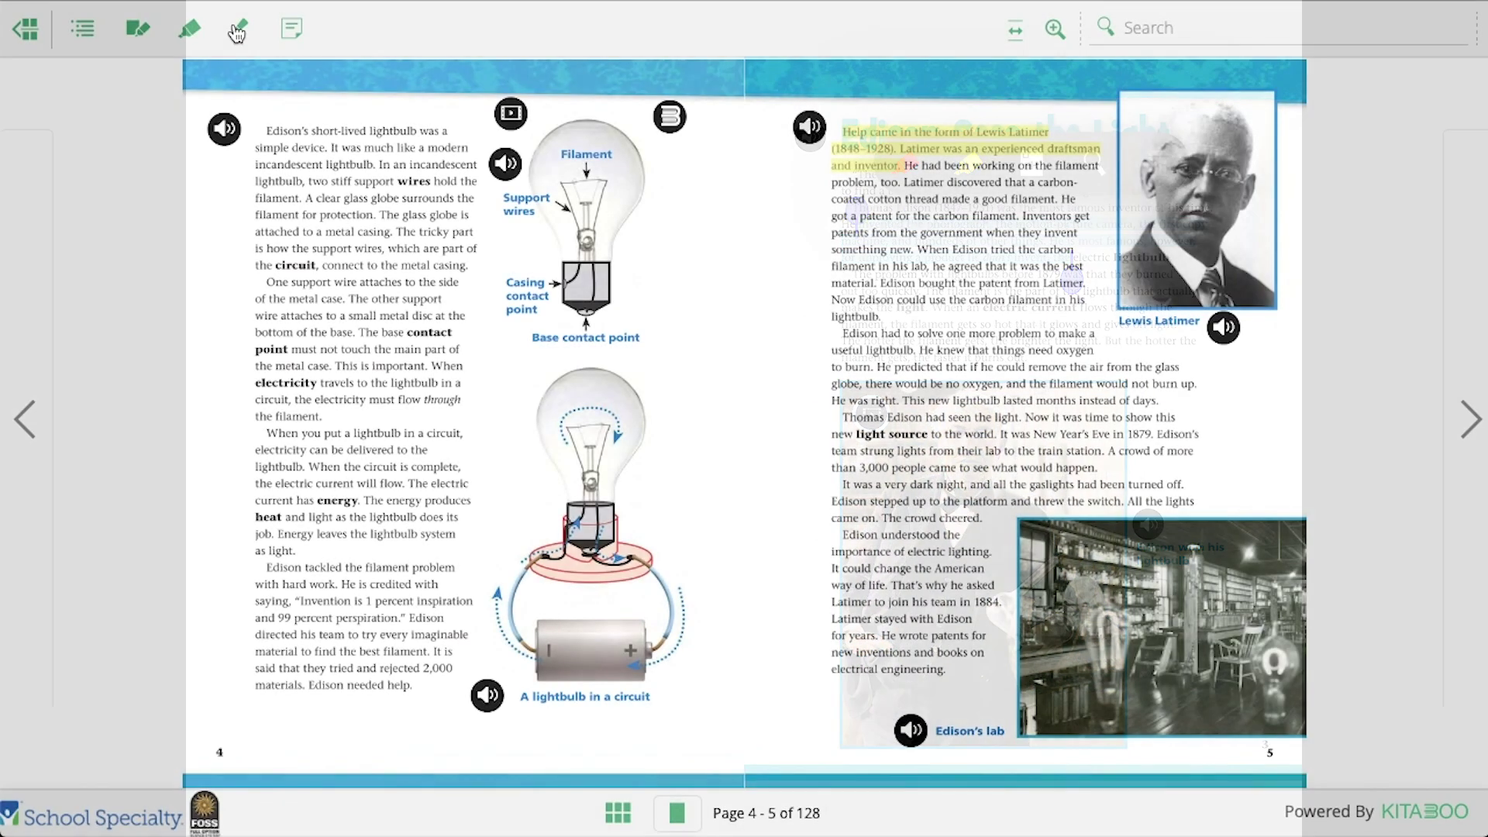
click(240, 29)
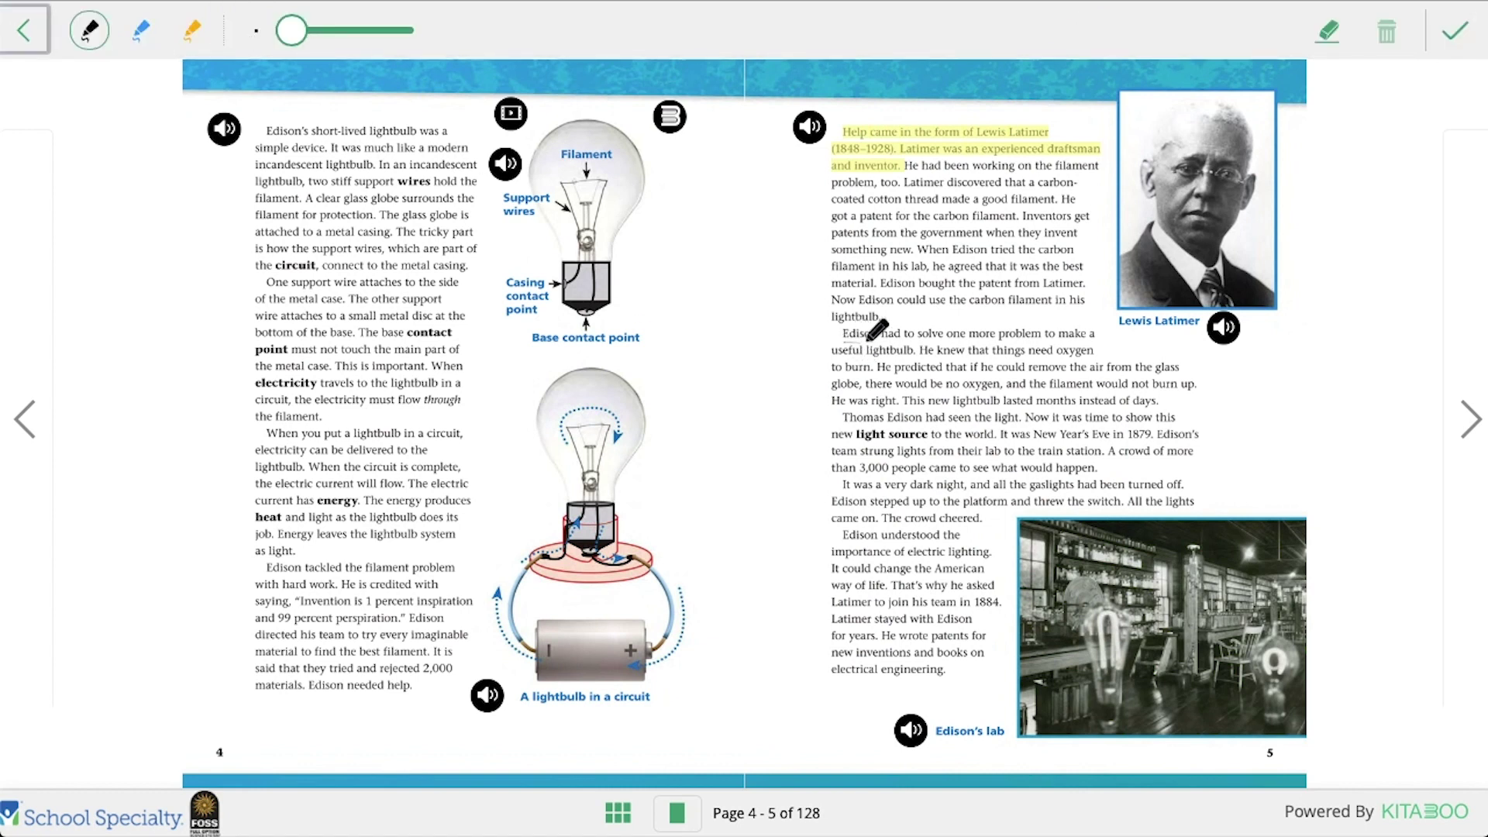
drag(842, 338, 1094, 339)
drag(829, 362, 920, 358)
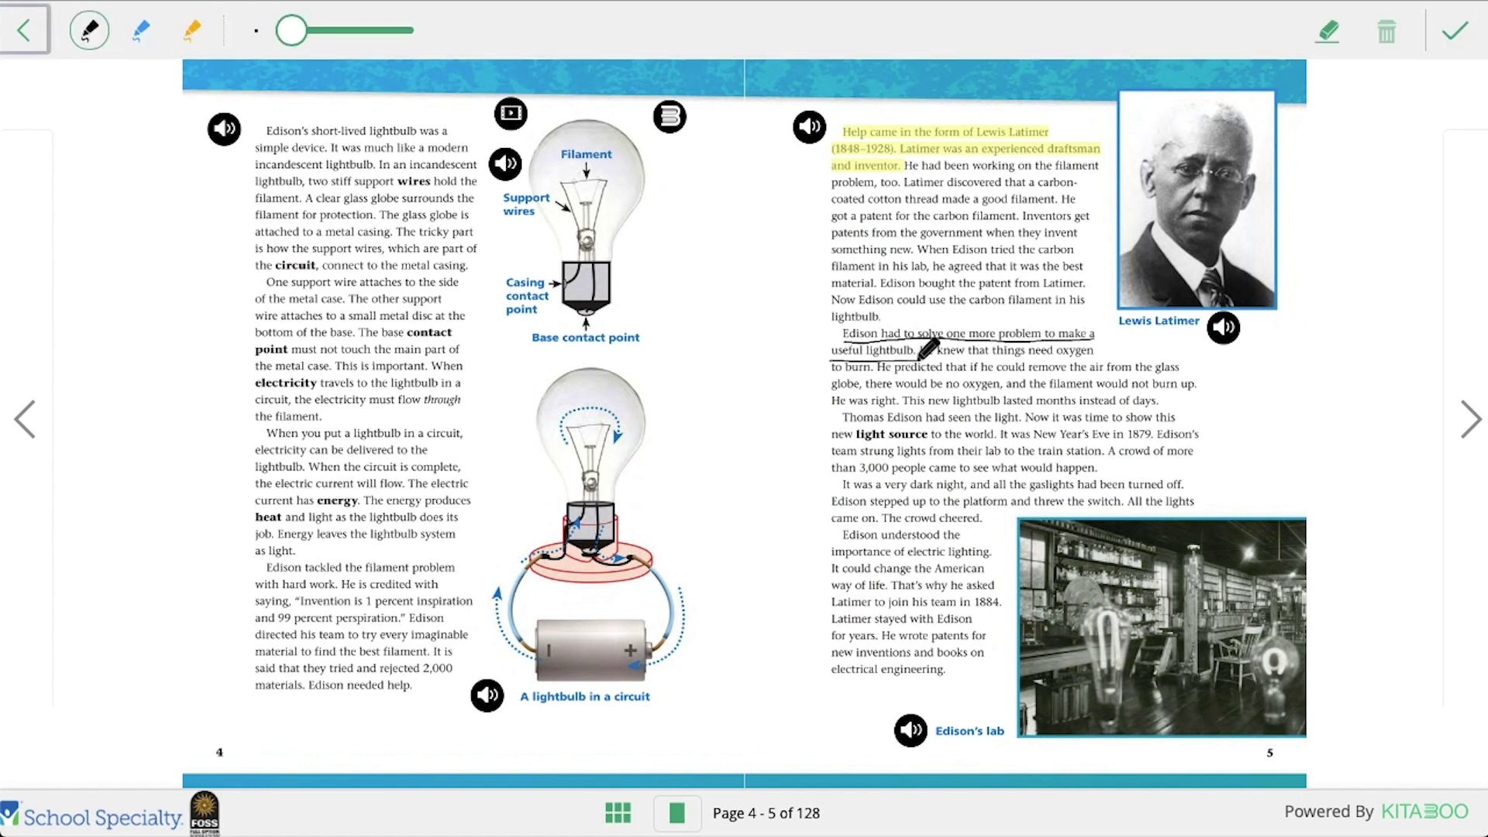
click(1451, 35)
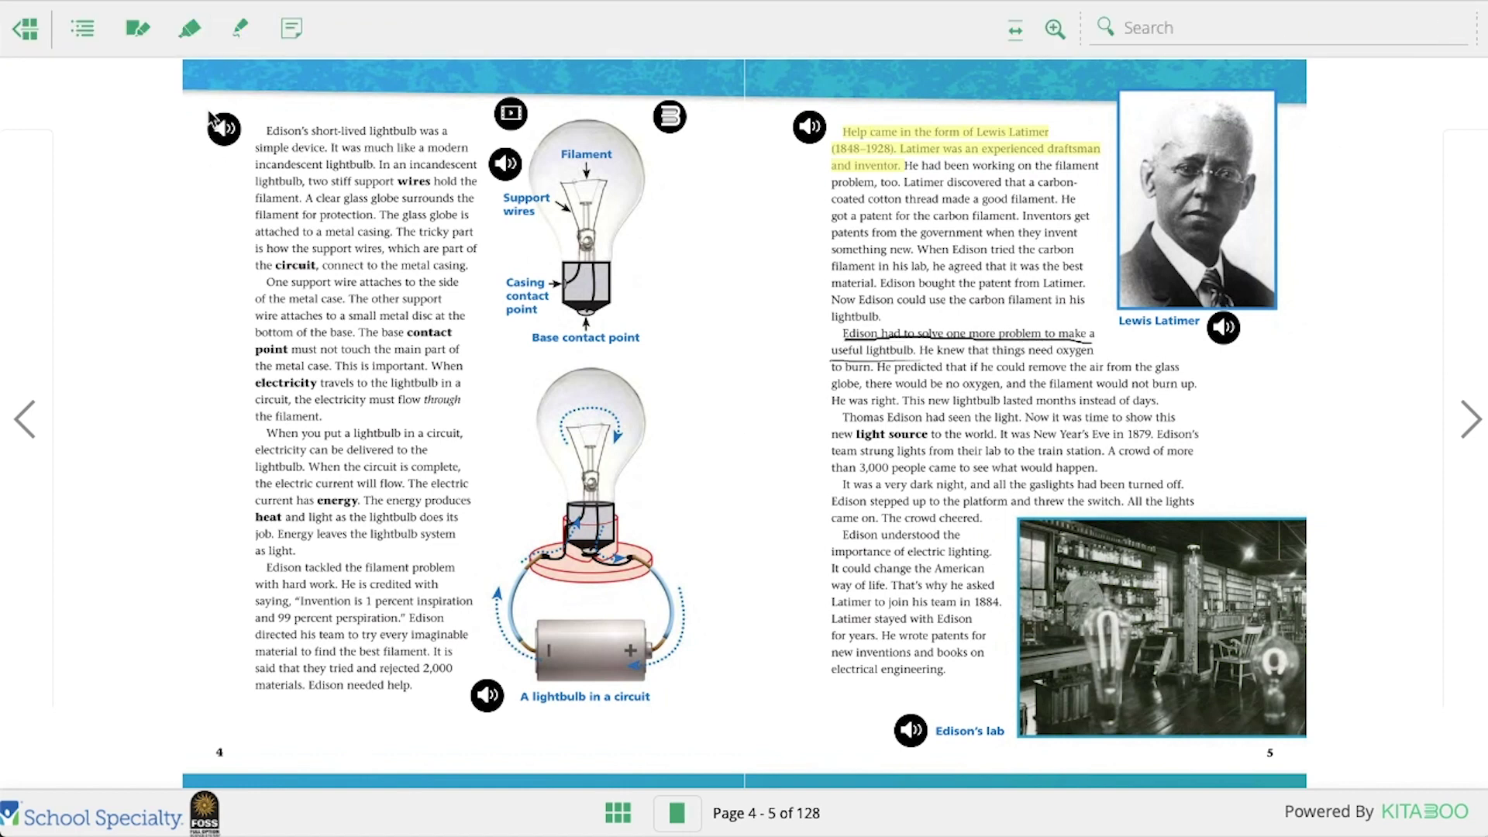
click(242, 29)
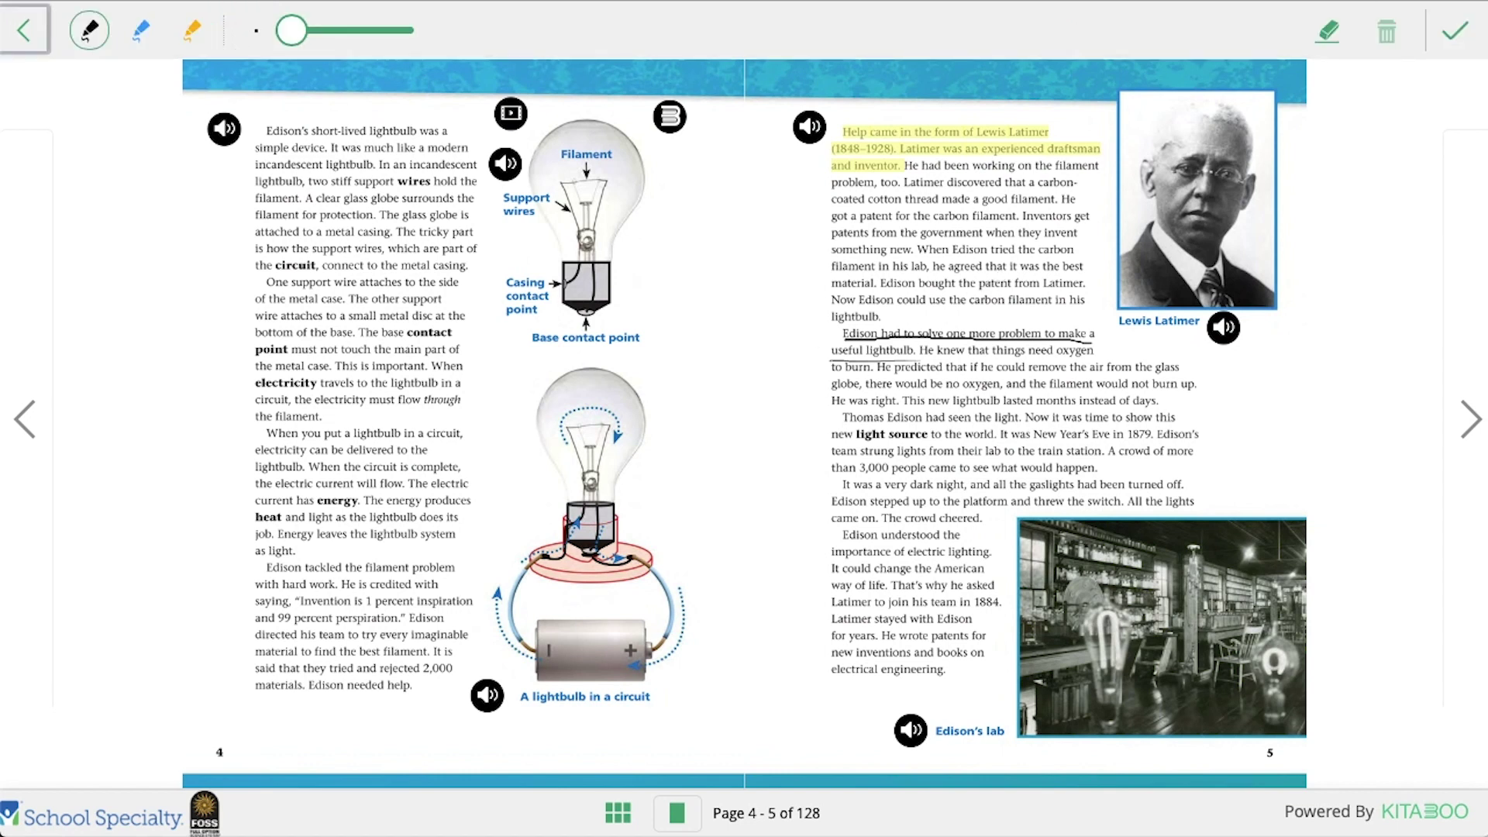
click(1327, 35)
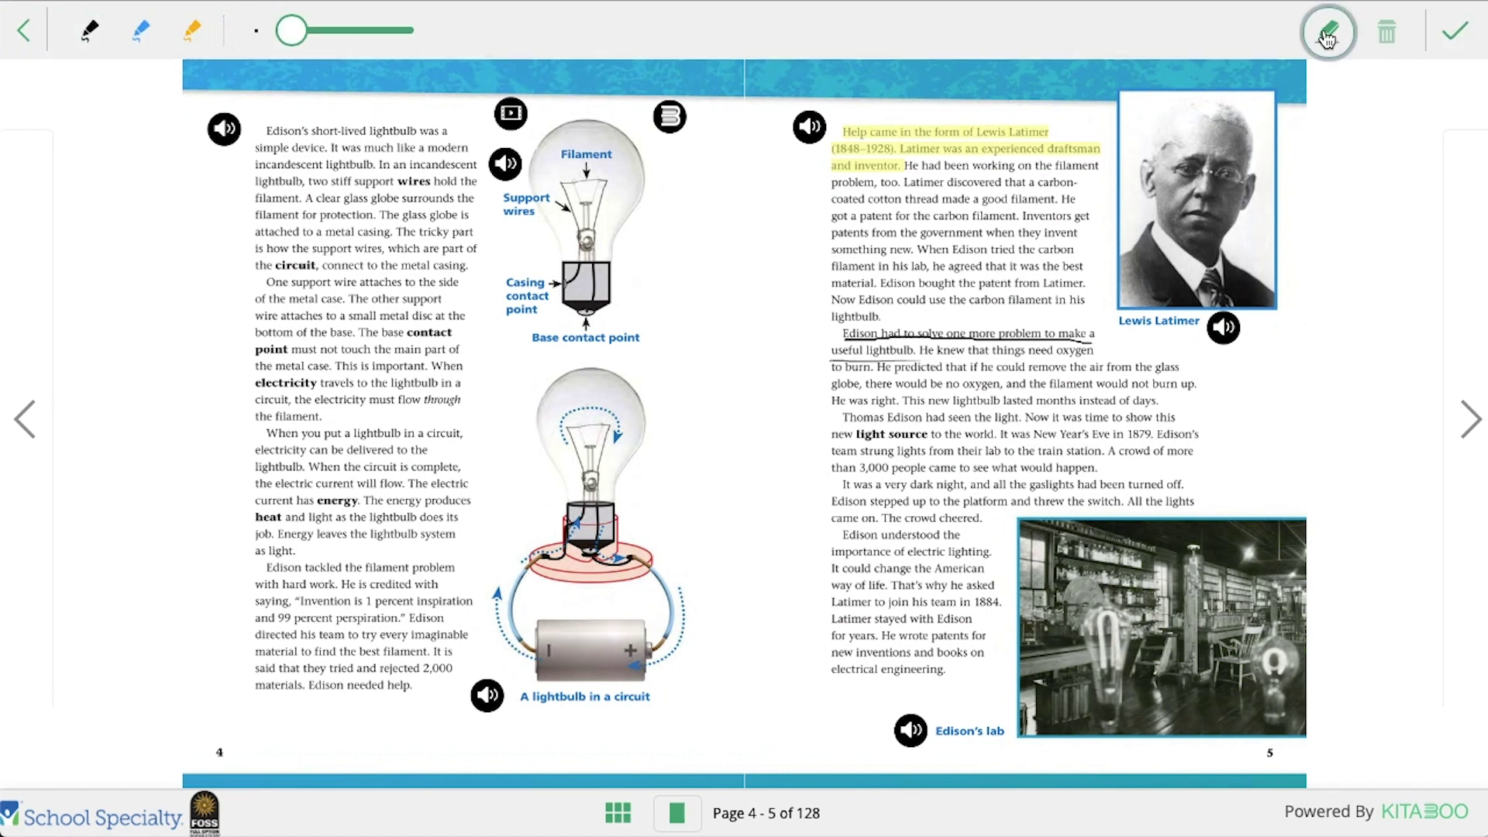
click(1007, 338)
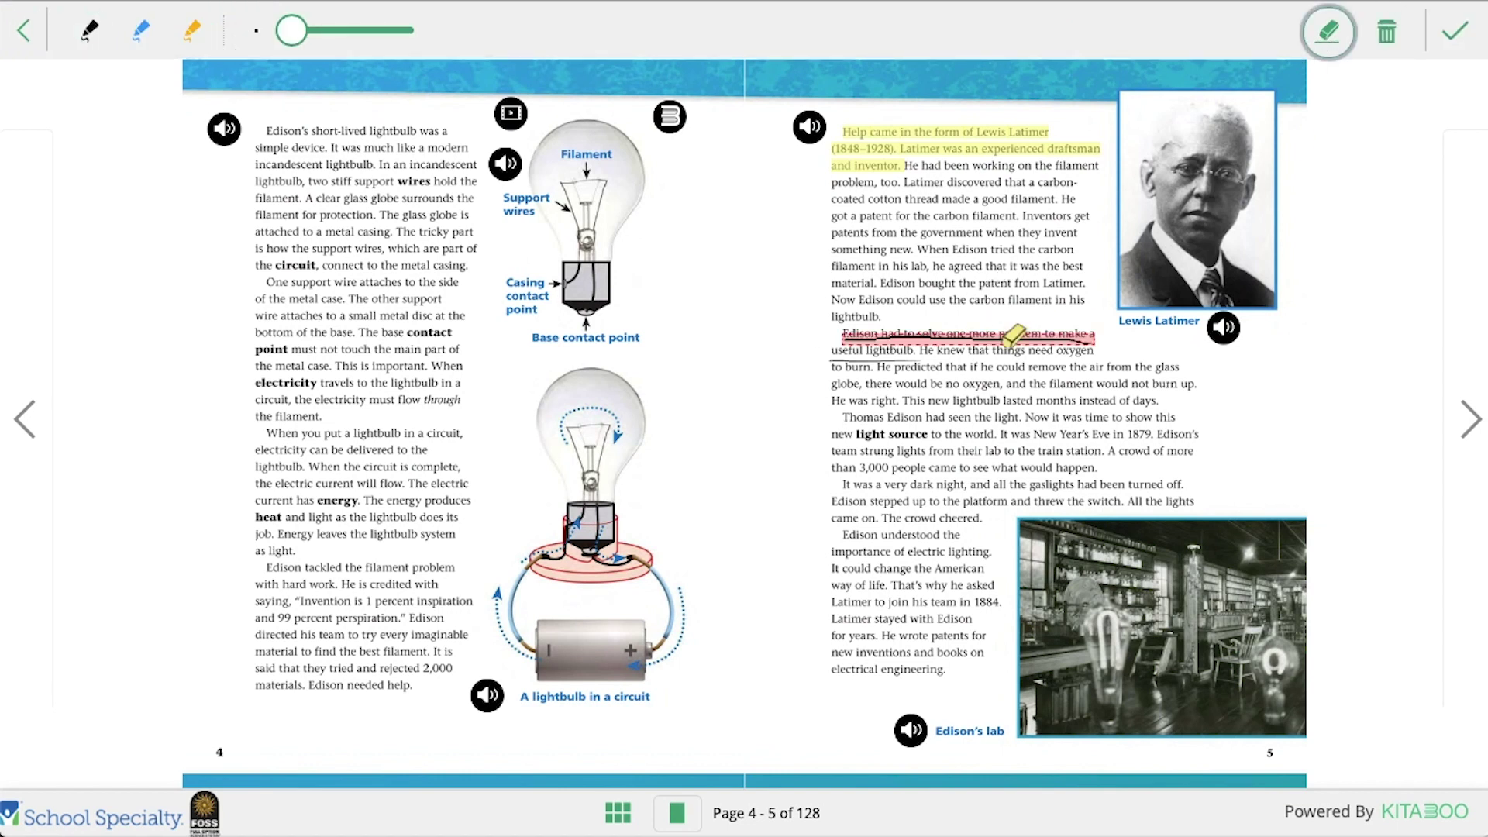
click(1387, 32)
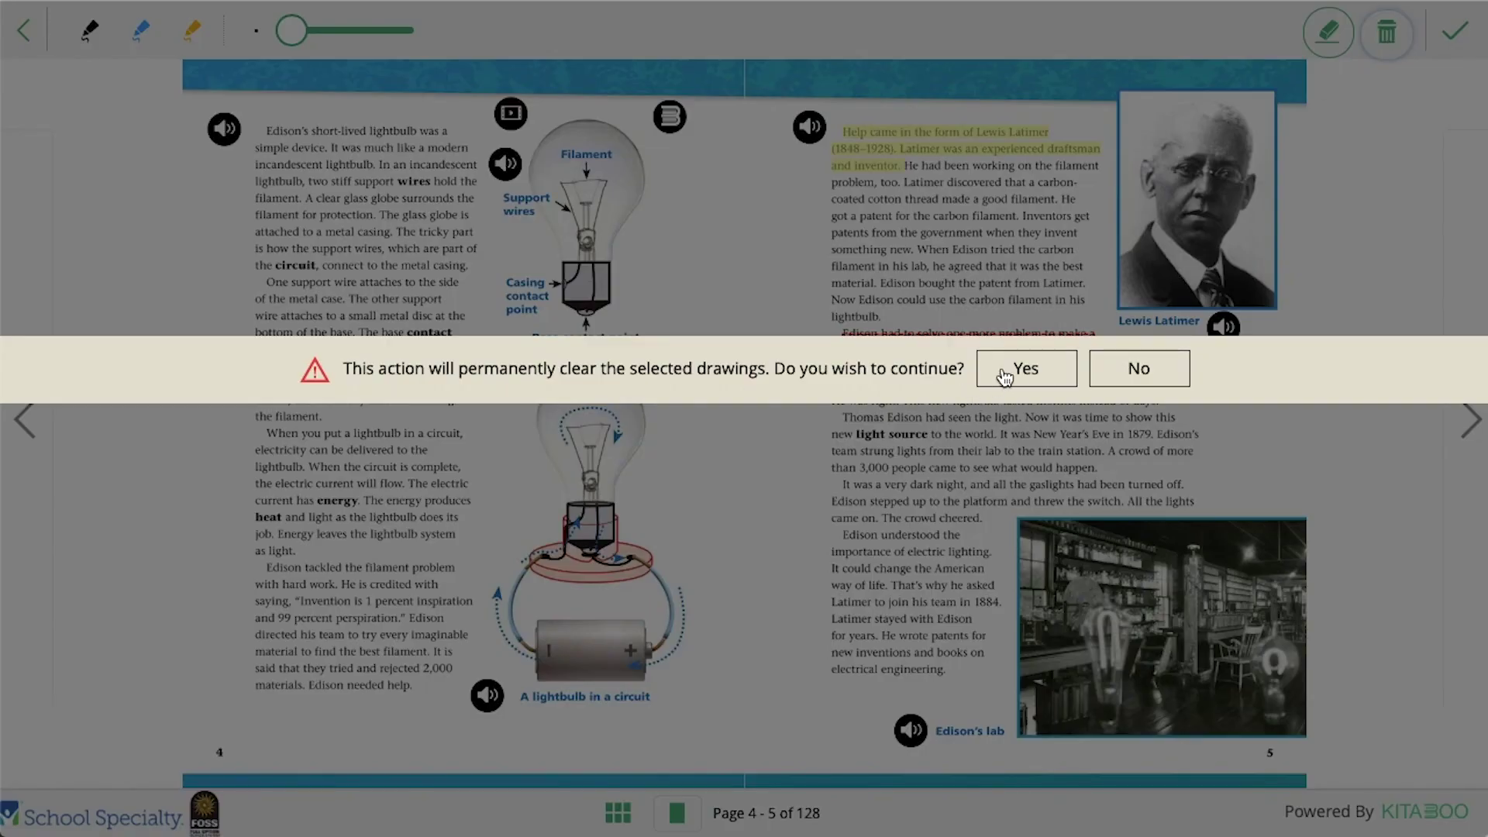
click(1004, 377)
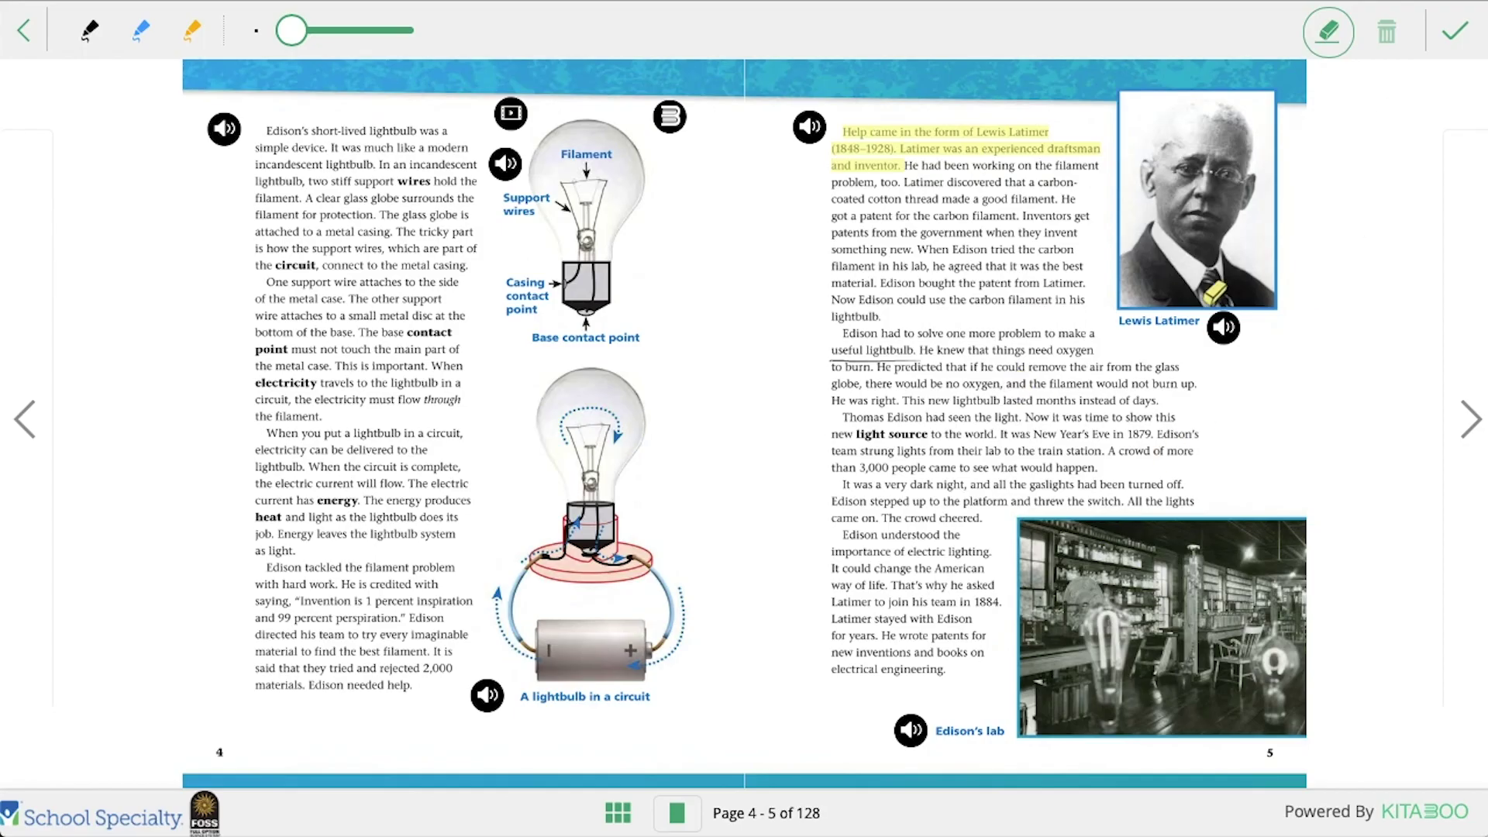
click(876, 361)
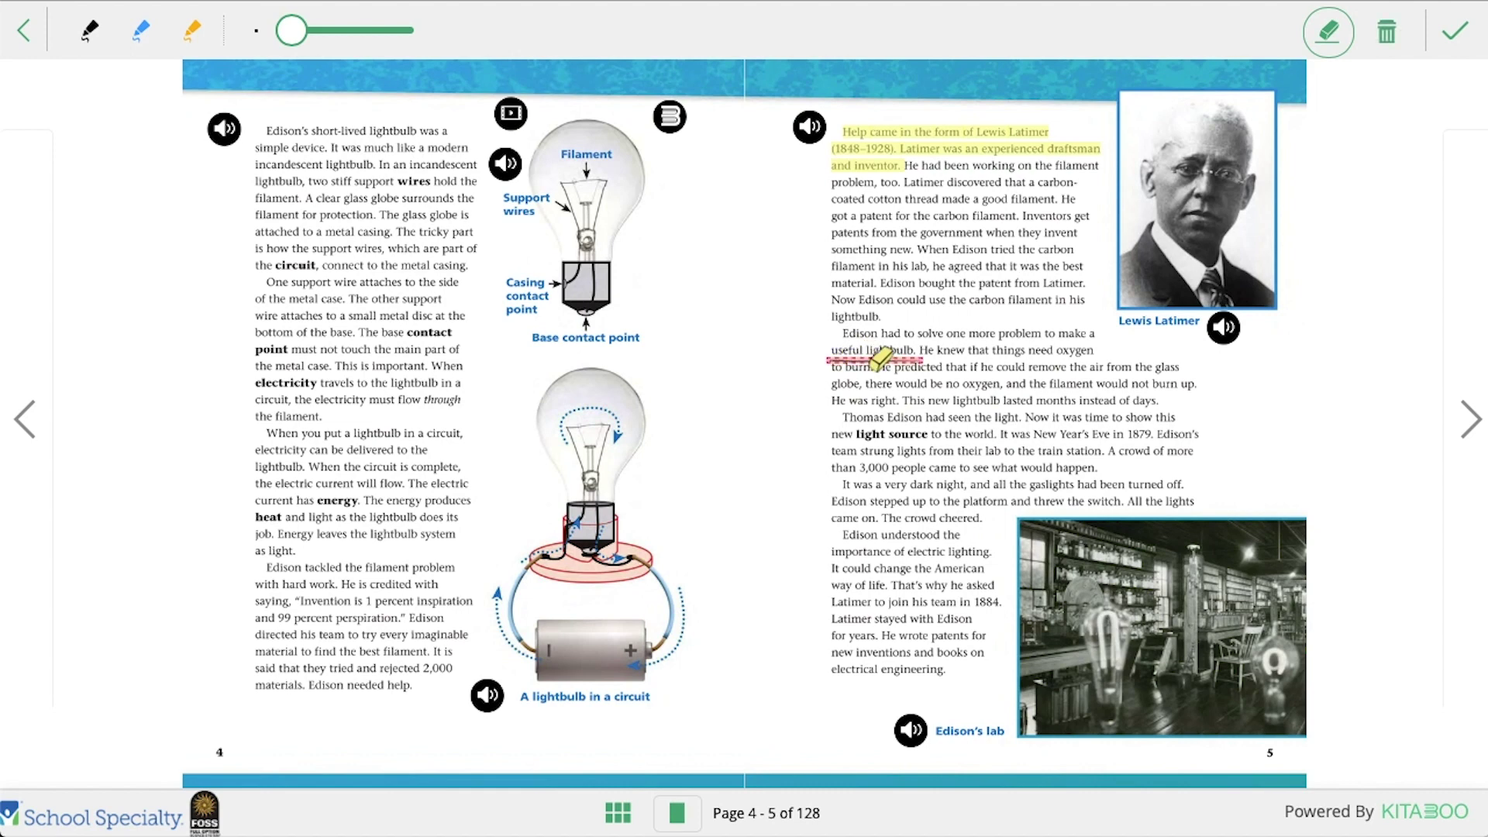
click(1387, 33)
click(1006, 376)
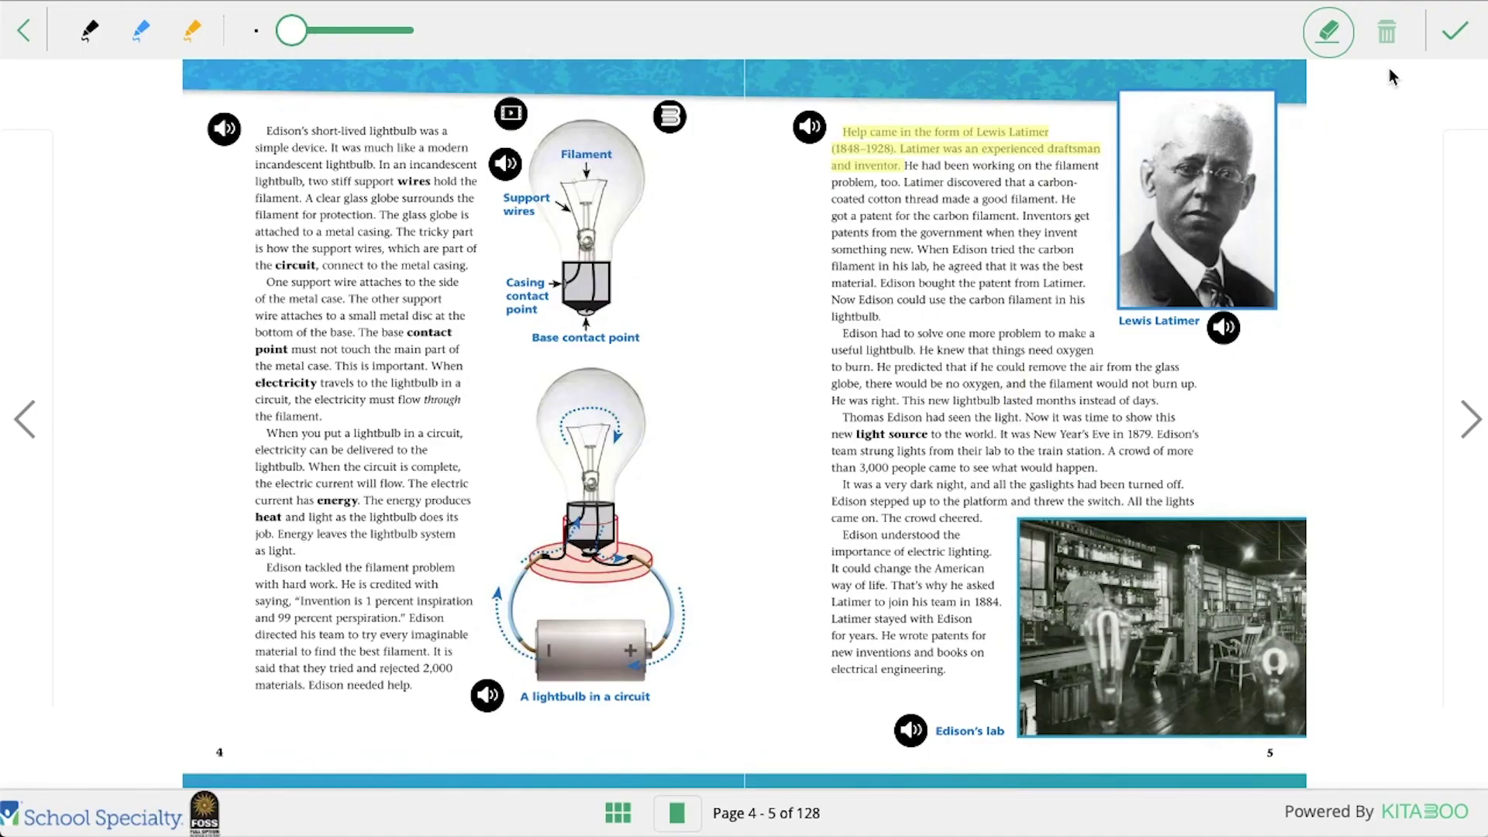
click(1455, 35)
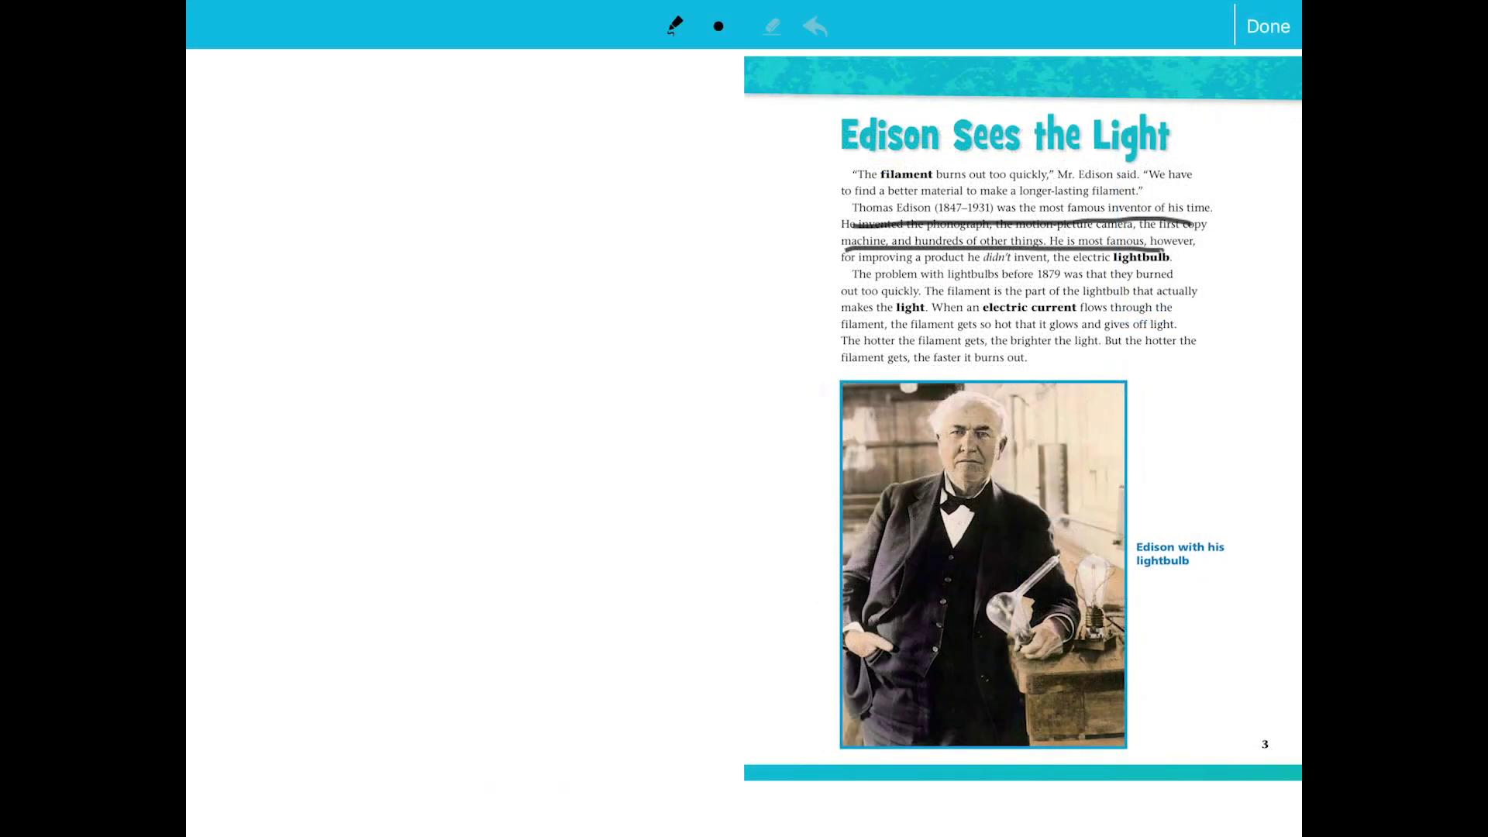
Show the available pen colours, then switch to erasing pen marks
click(675, 25)
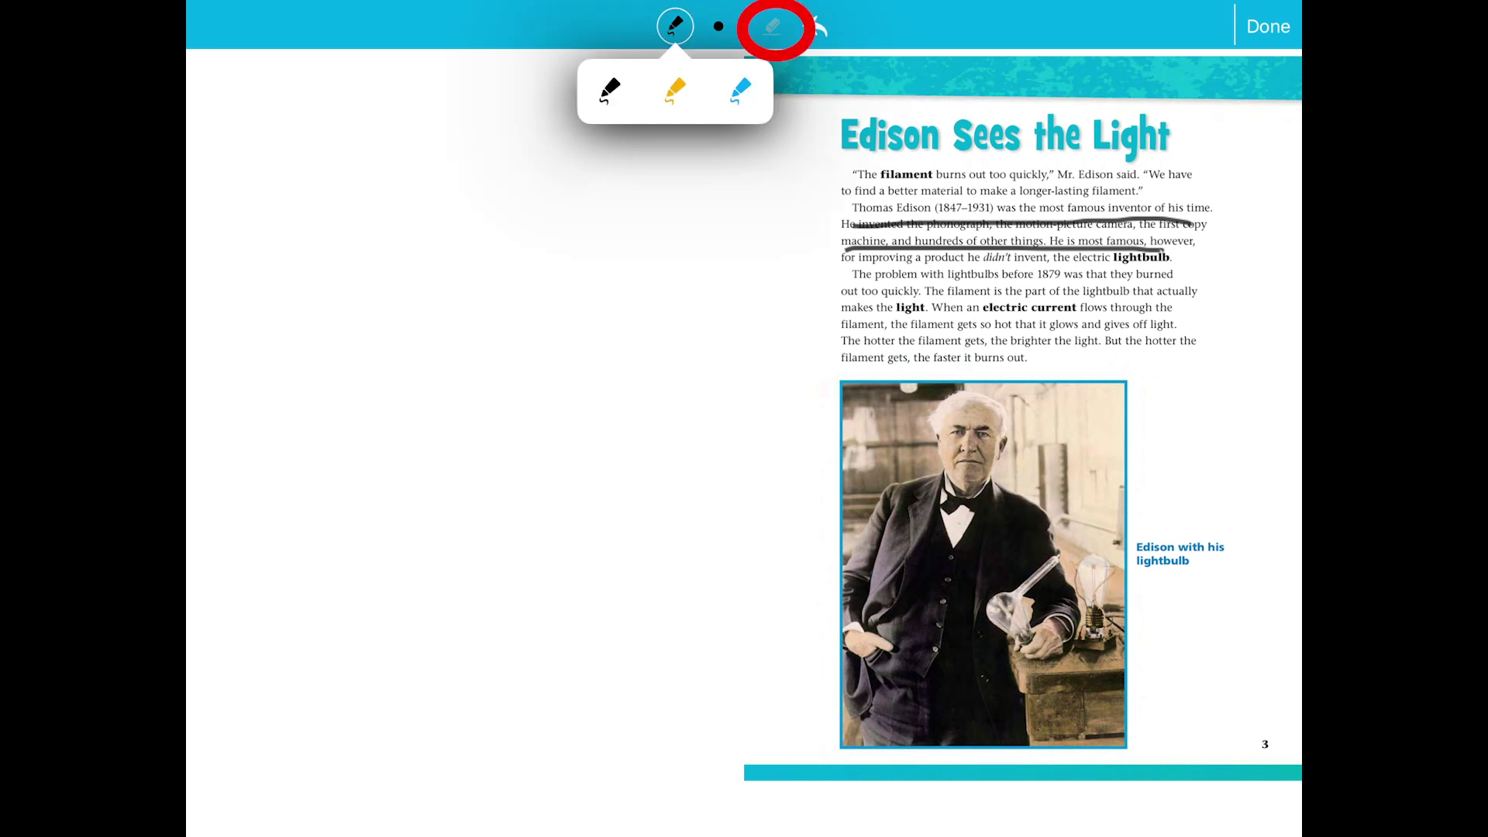
click(772, 27)
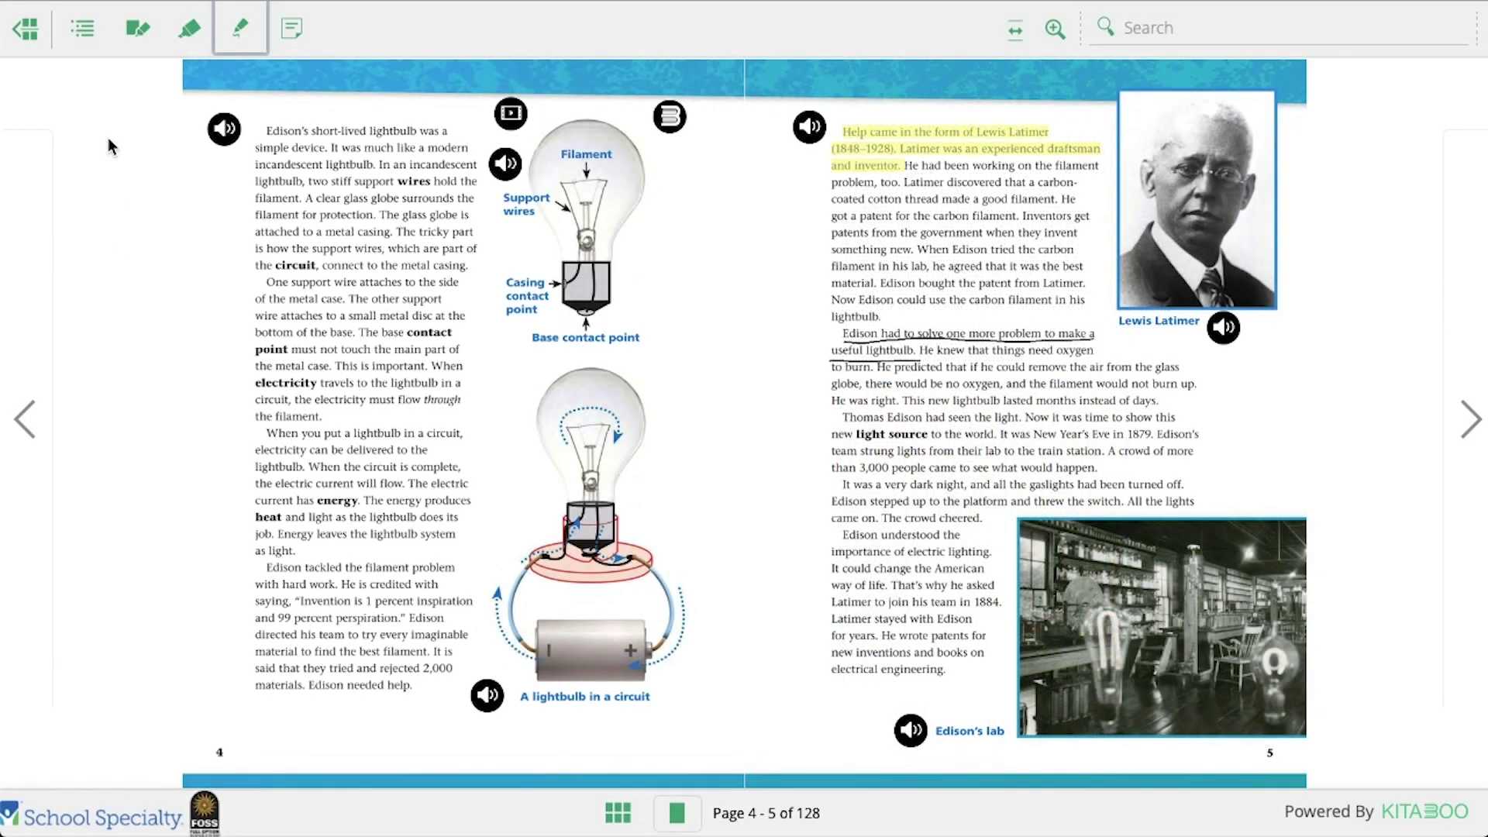
Post an important sticky note 'This is my note' on page 4, beside the top lightbulb diagram
click(293, 27)
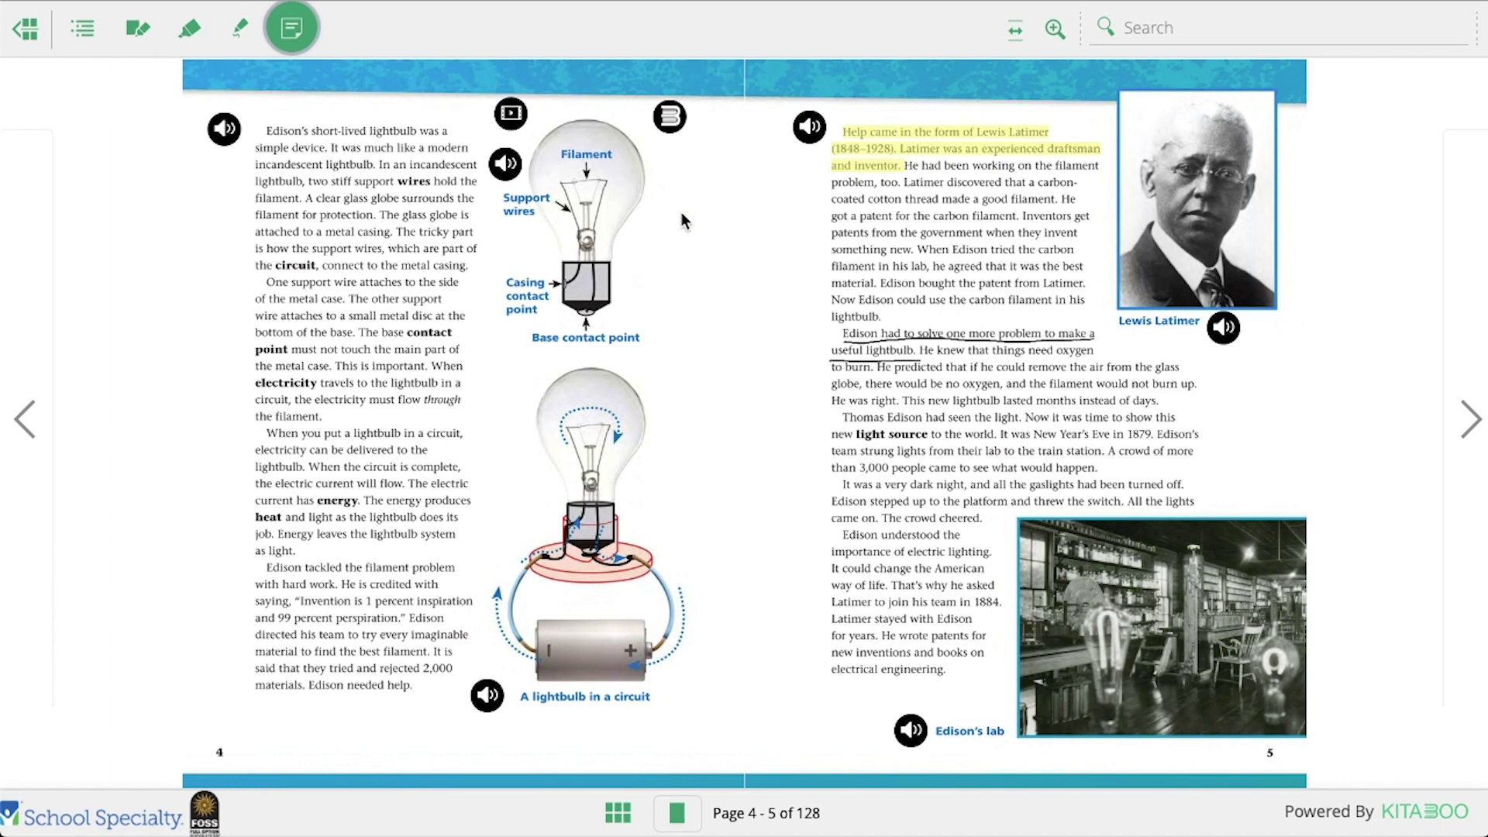
click(704, 207)
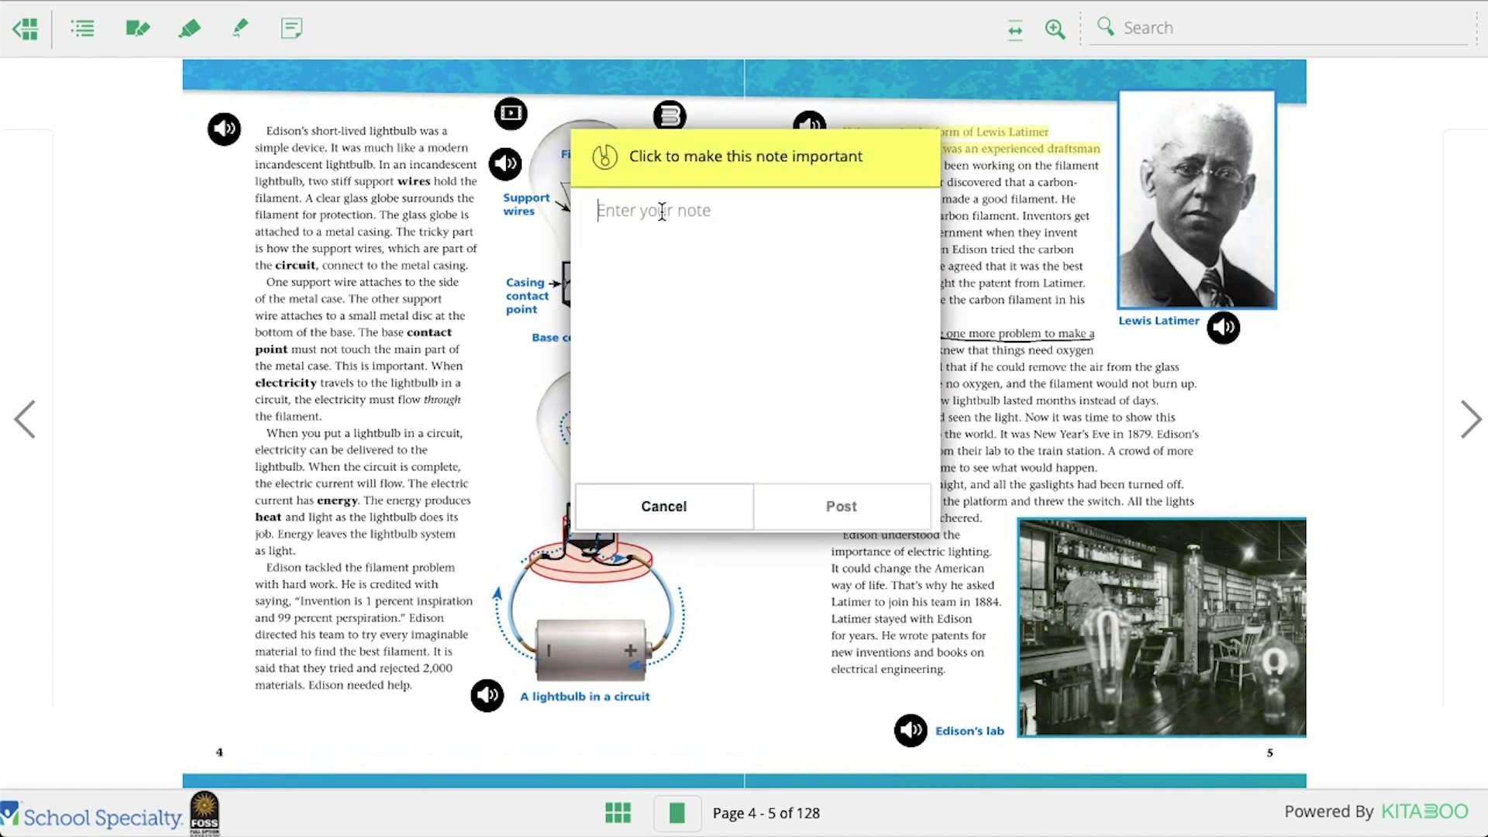
text(This is my n)
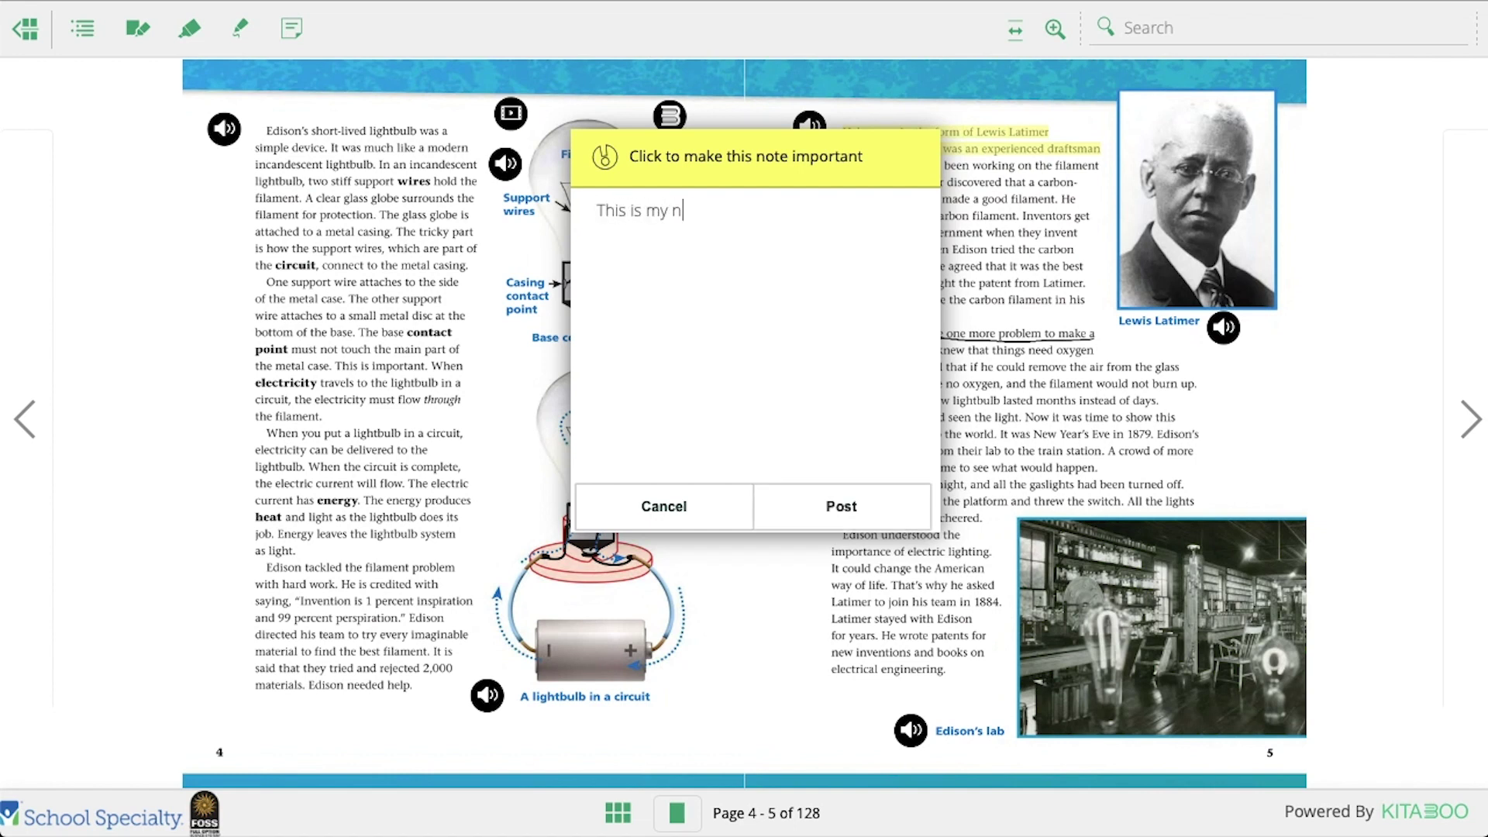
text(ote.)
click(664, 172)
click(839, 507)
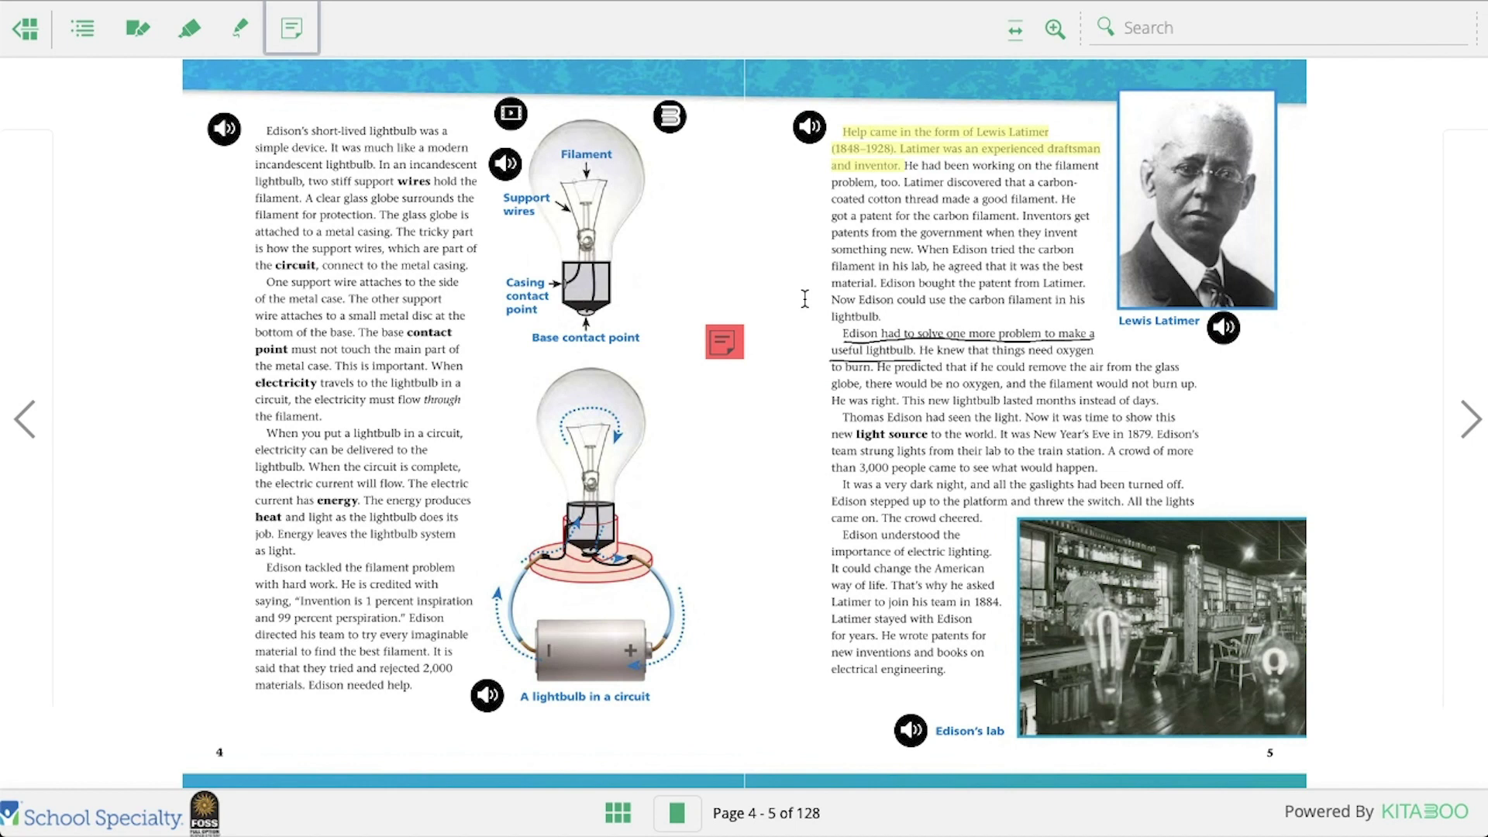
drag(723, 344, 671, 275)
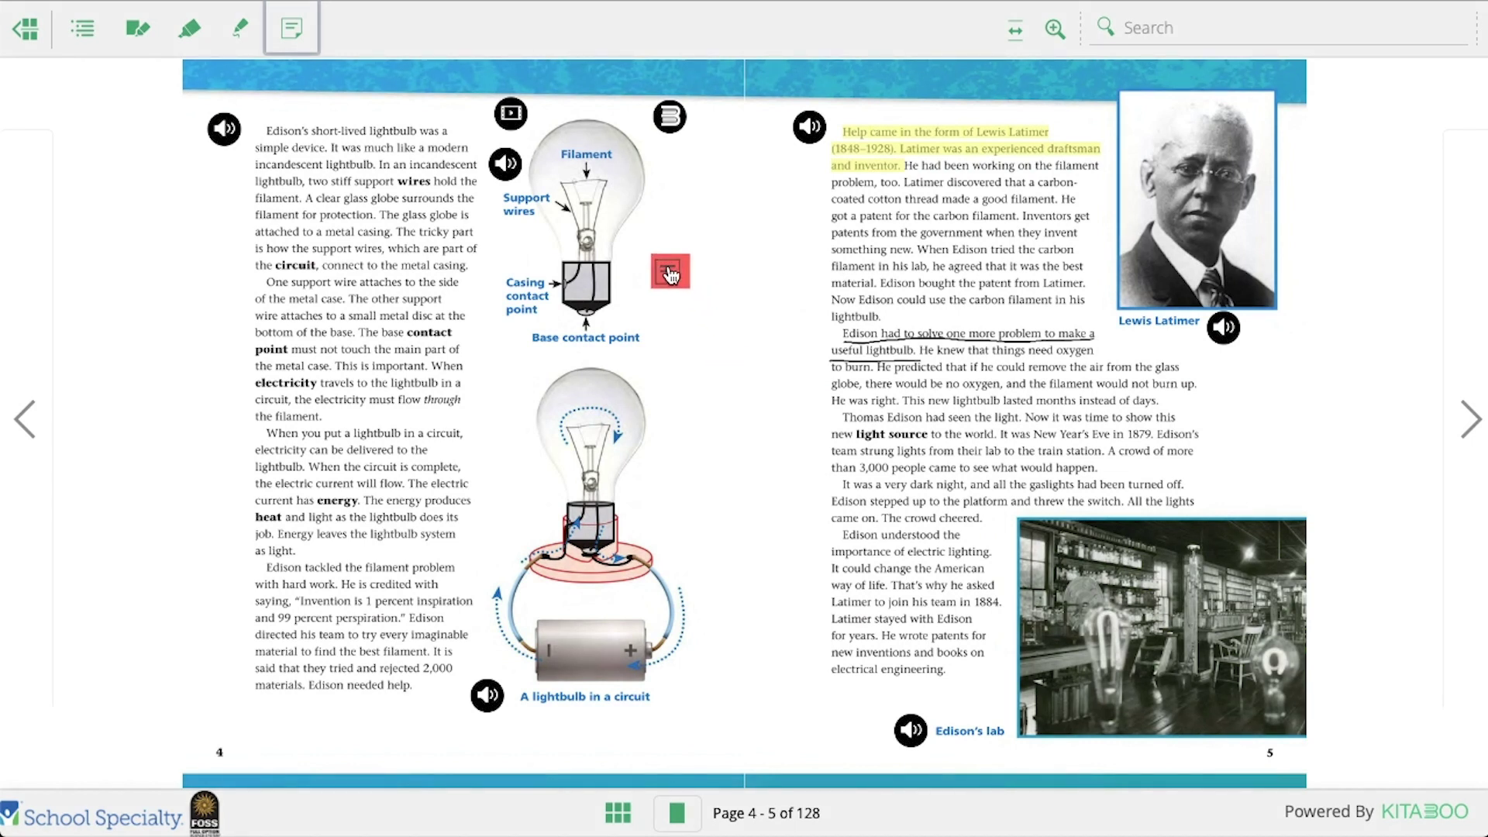
Open the saved notes list in My Data, jump to the note on page 6, and close it
click(135, 34)
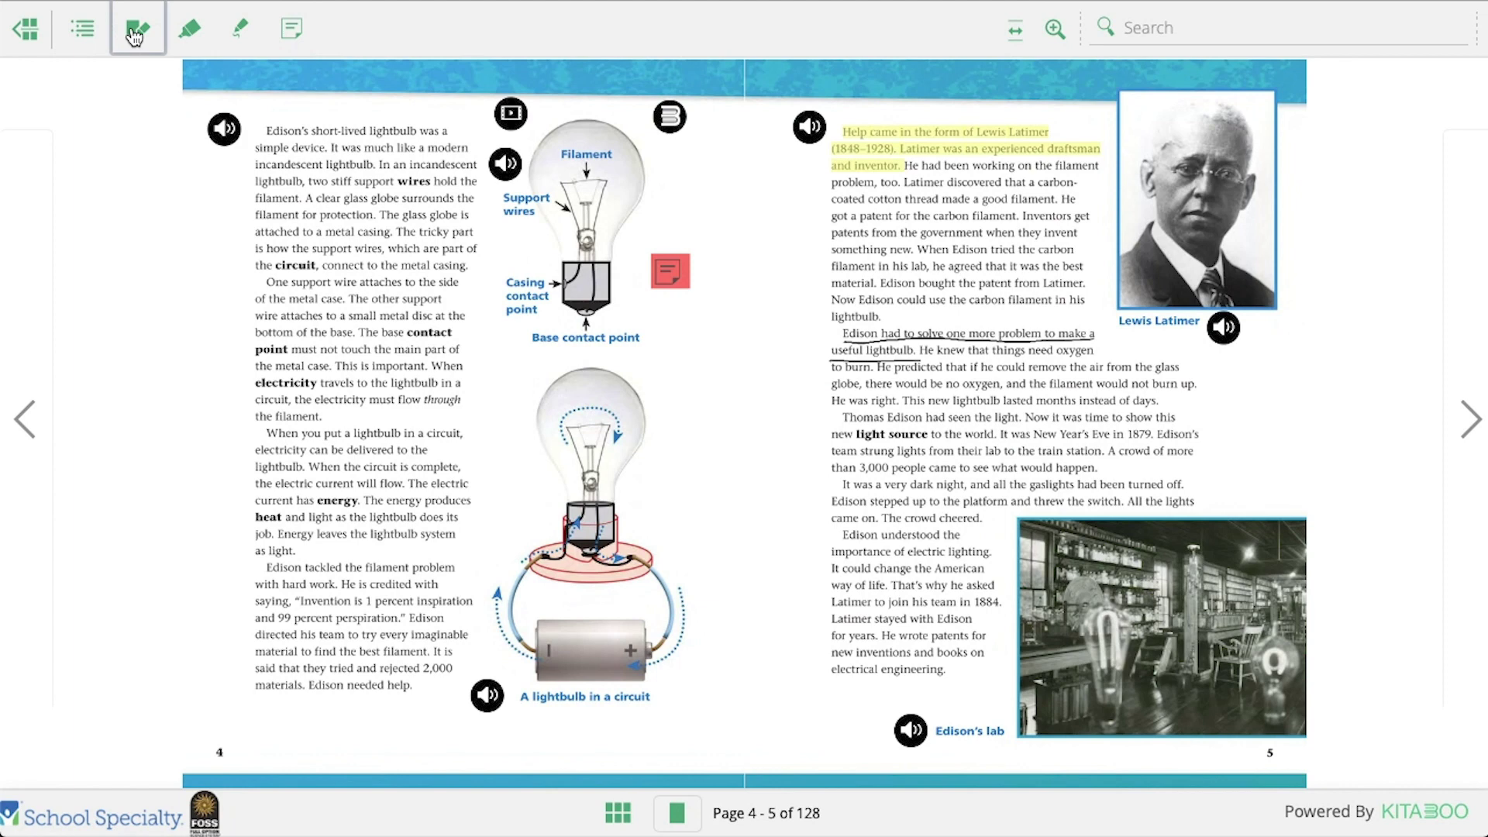
click(135, 34)
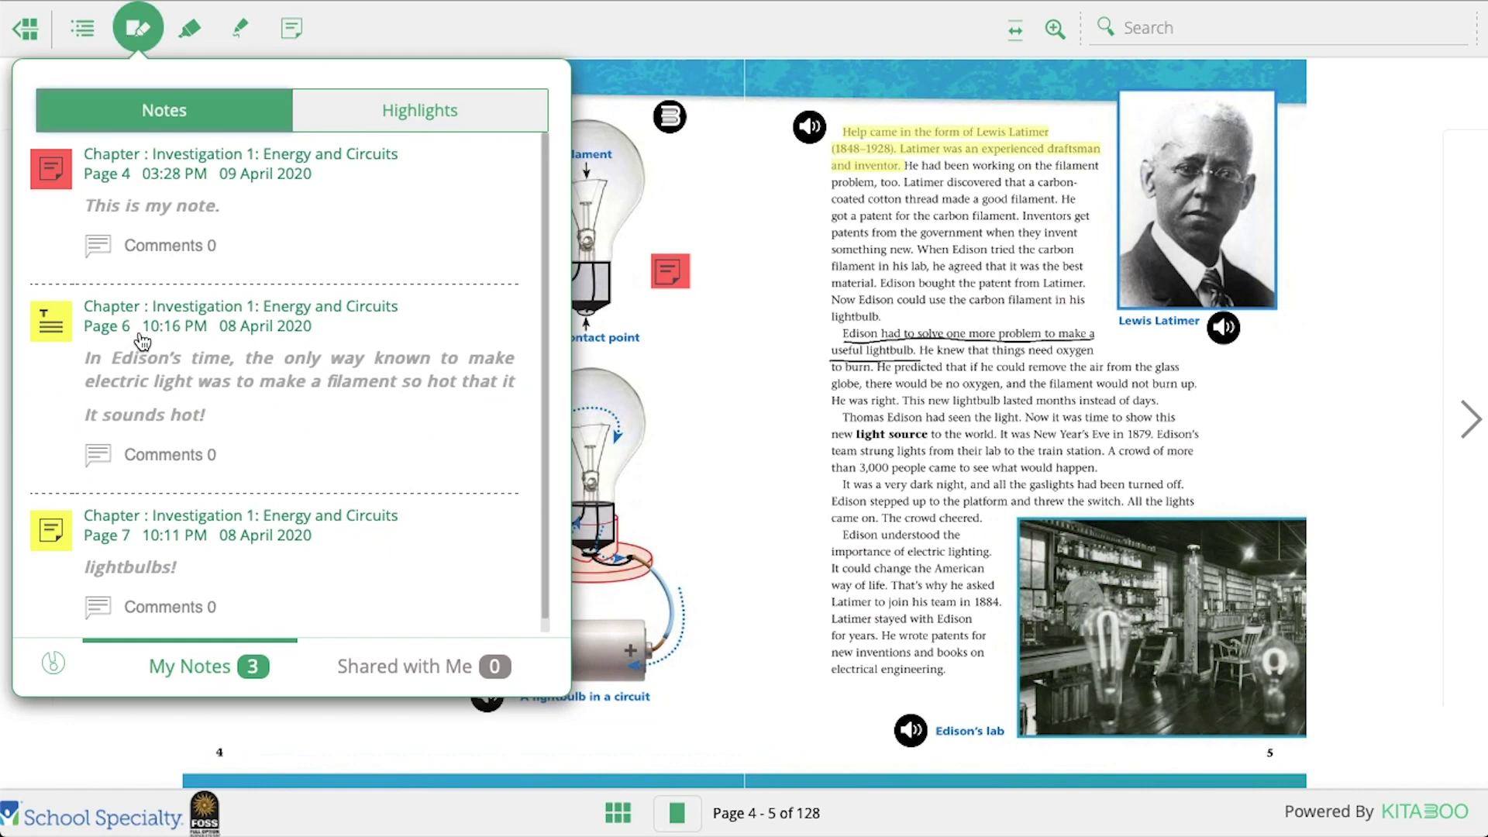
click(139, 336)
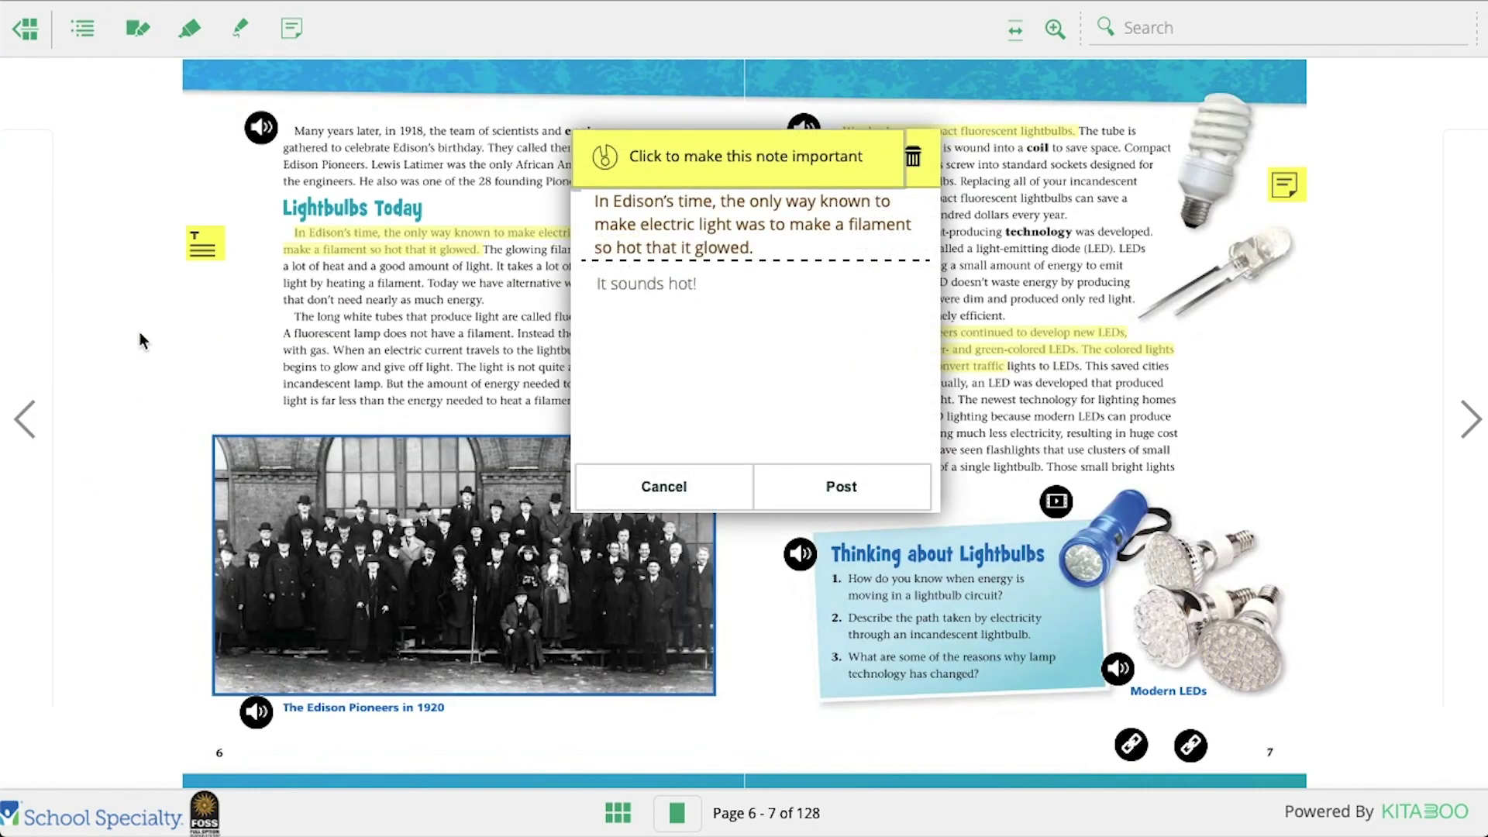
click(133, 48)
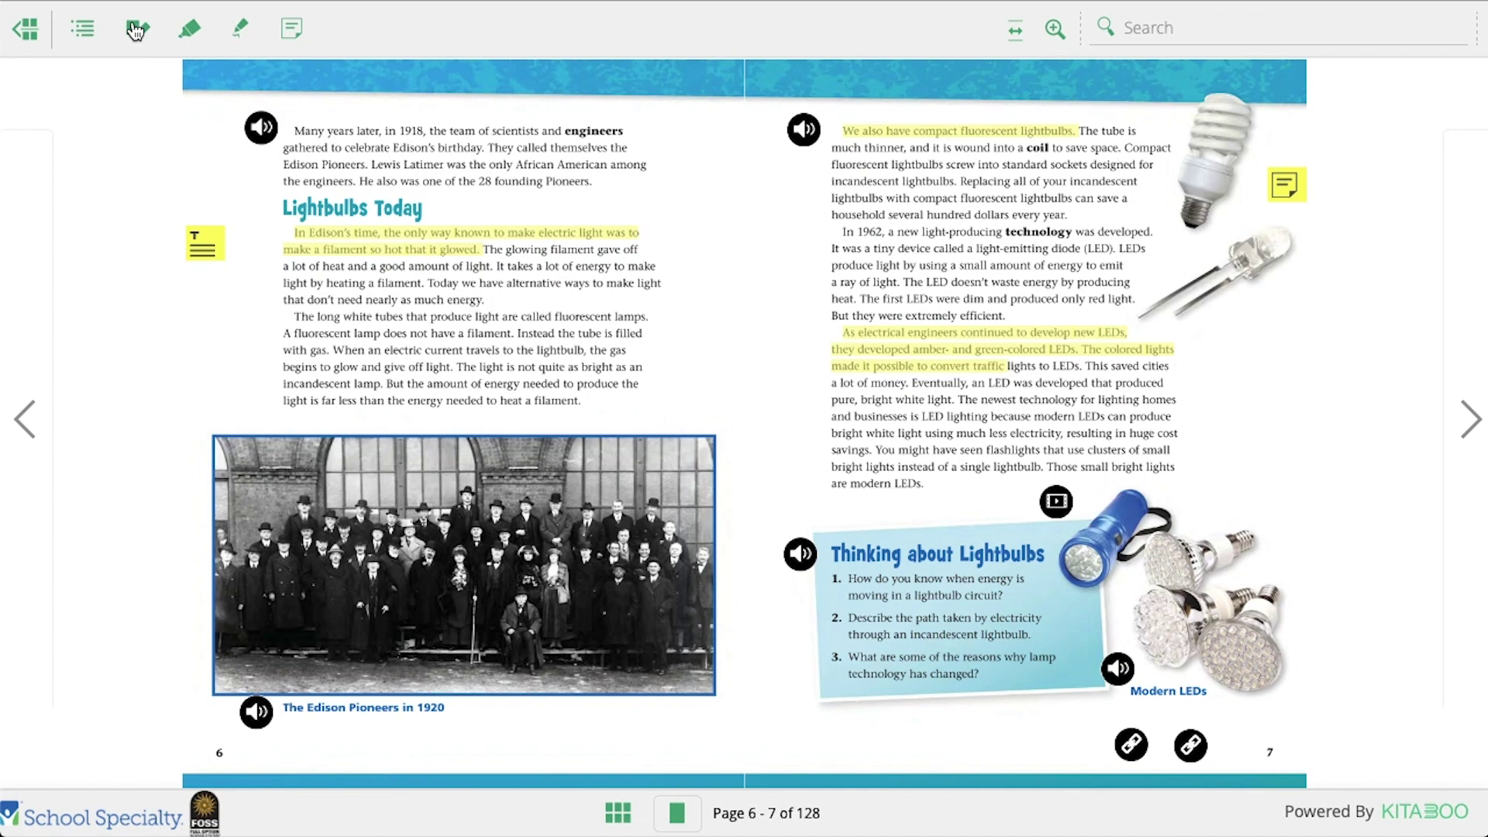
Reopen My Data and jump from the Highlights list to the Latimer highlight on page 5
click(135, 31)
click(370, 111)
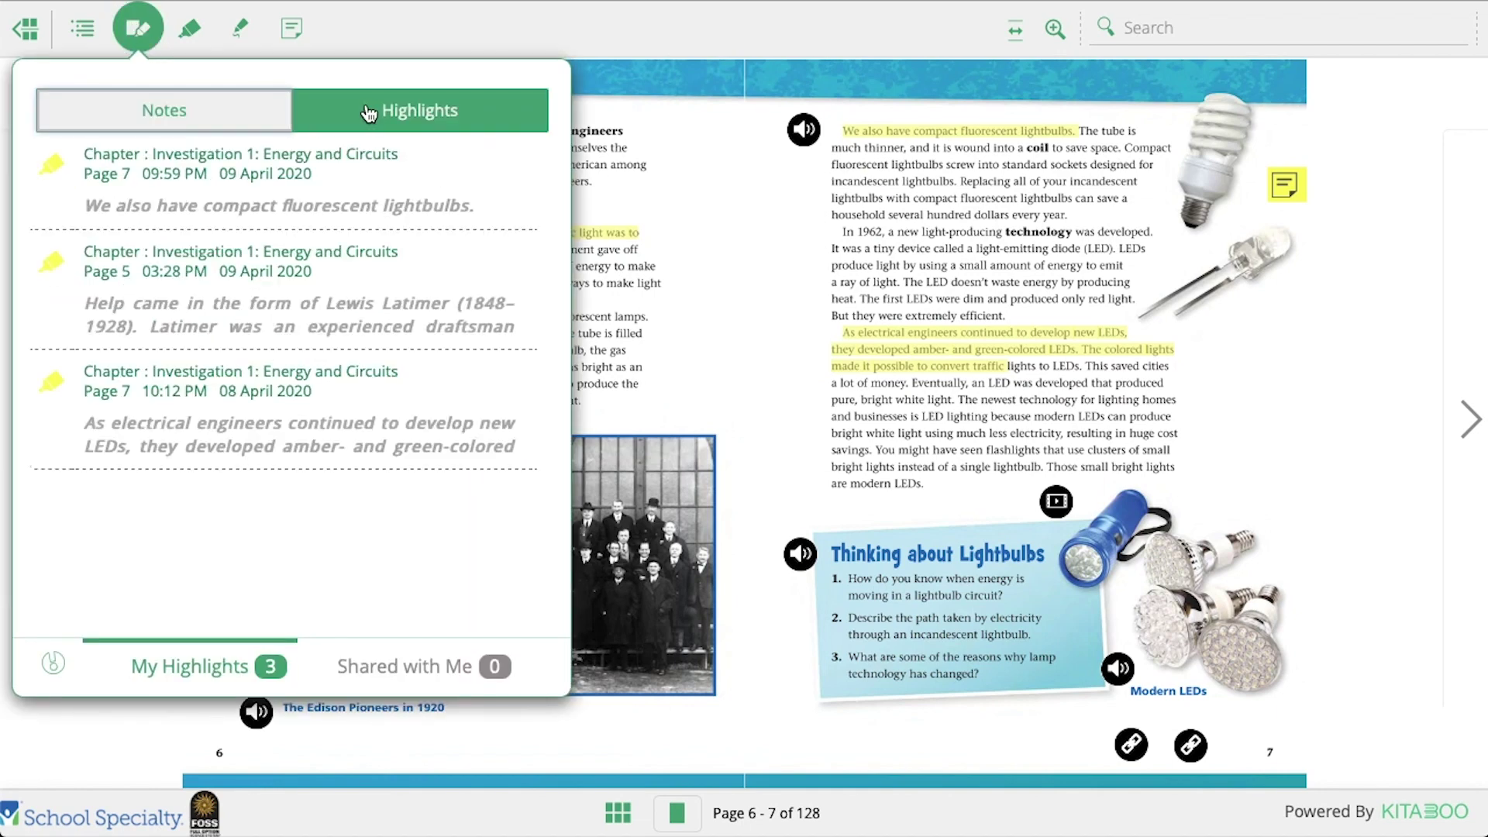
click(266, 275)
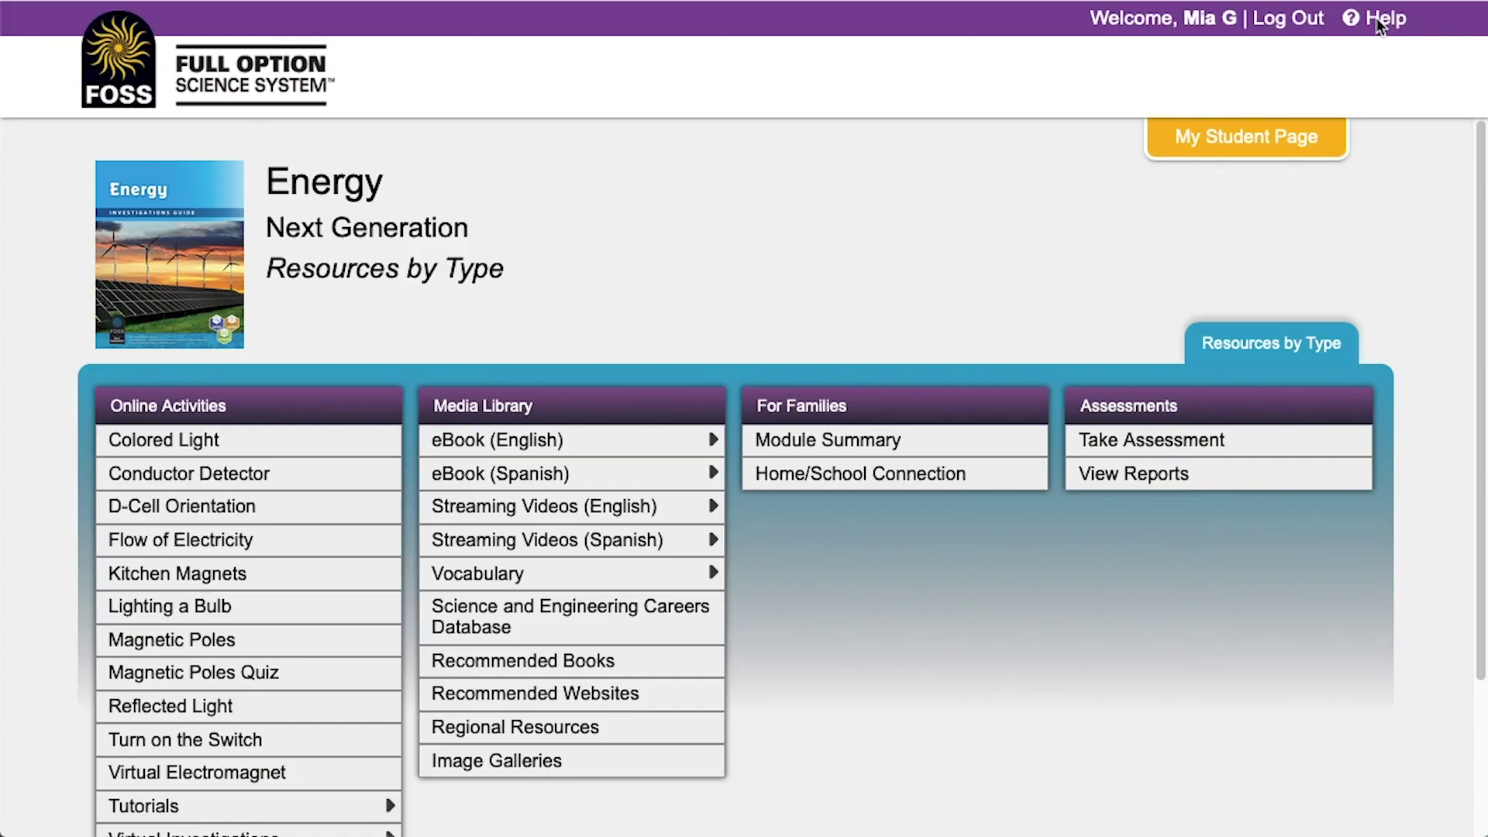
Open FOSSweb's Website Help FAQ page and scroll down to the Students and Parents sections
click(1382, 25)
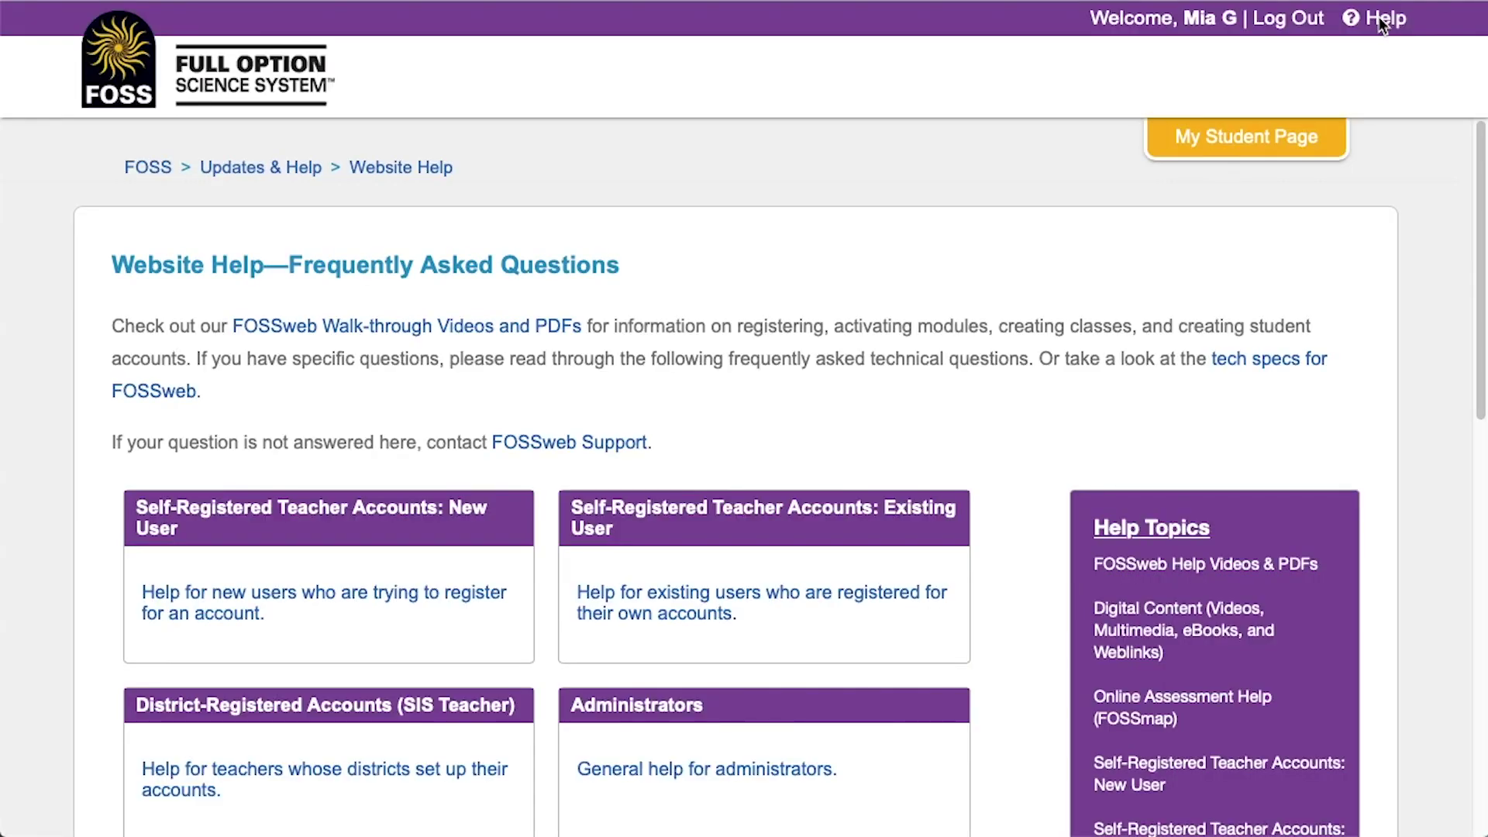
scroll(785, 489, down, 6)
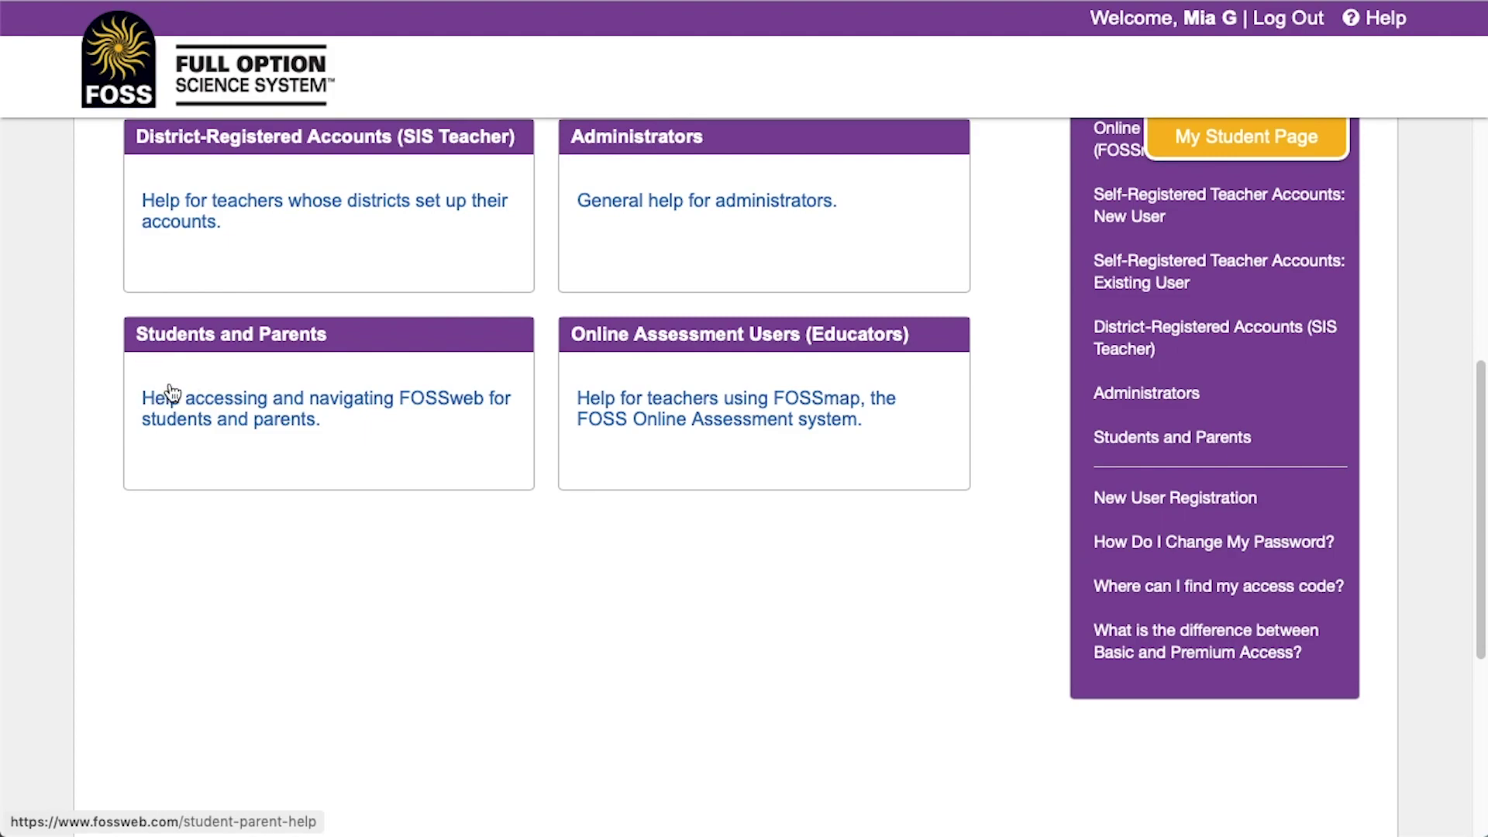